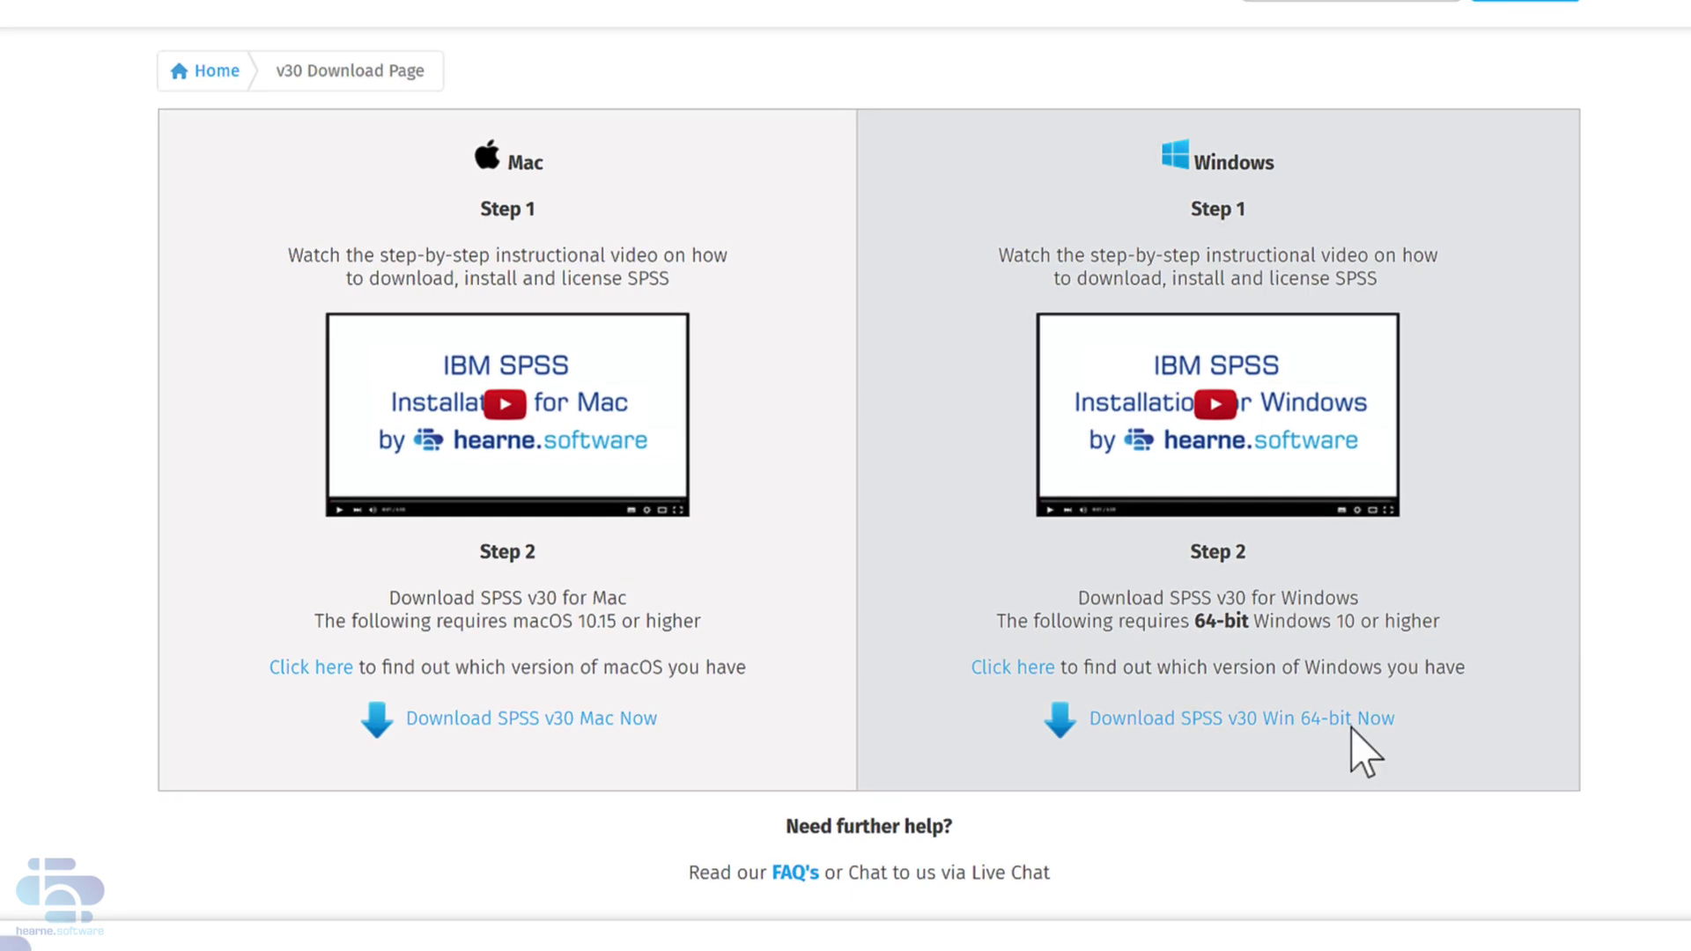
- Choose the SPSS v30 Windows 64-bit download and accept the licence terms and terms of use
{"action": "left_click", "coordinate": [1354, 724]}
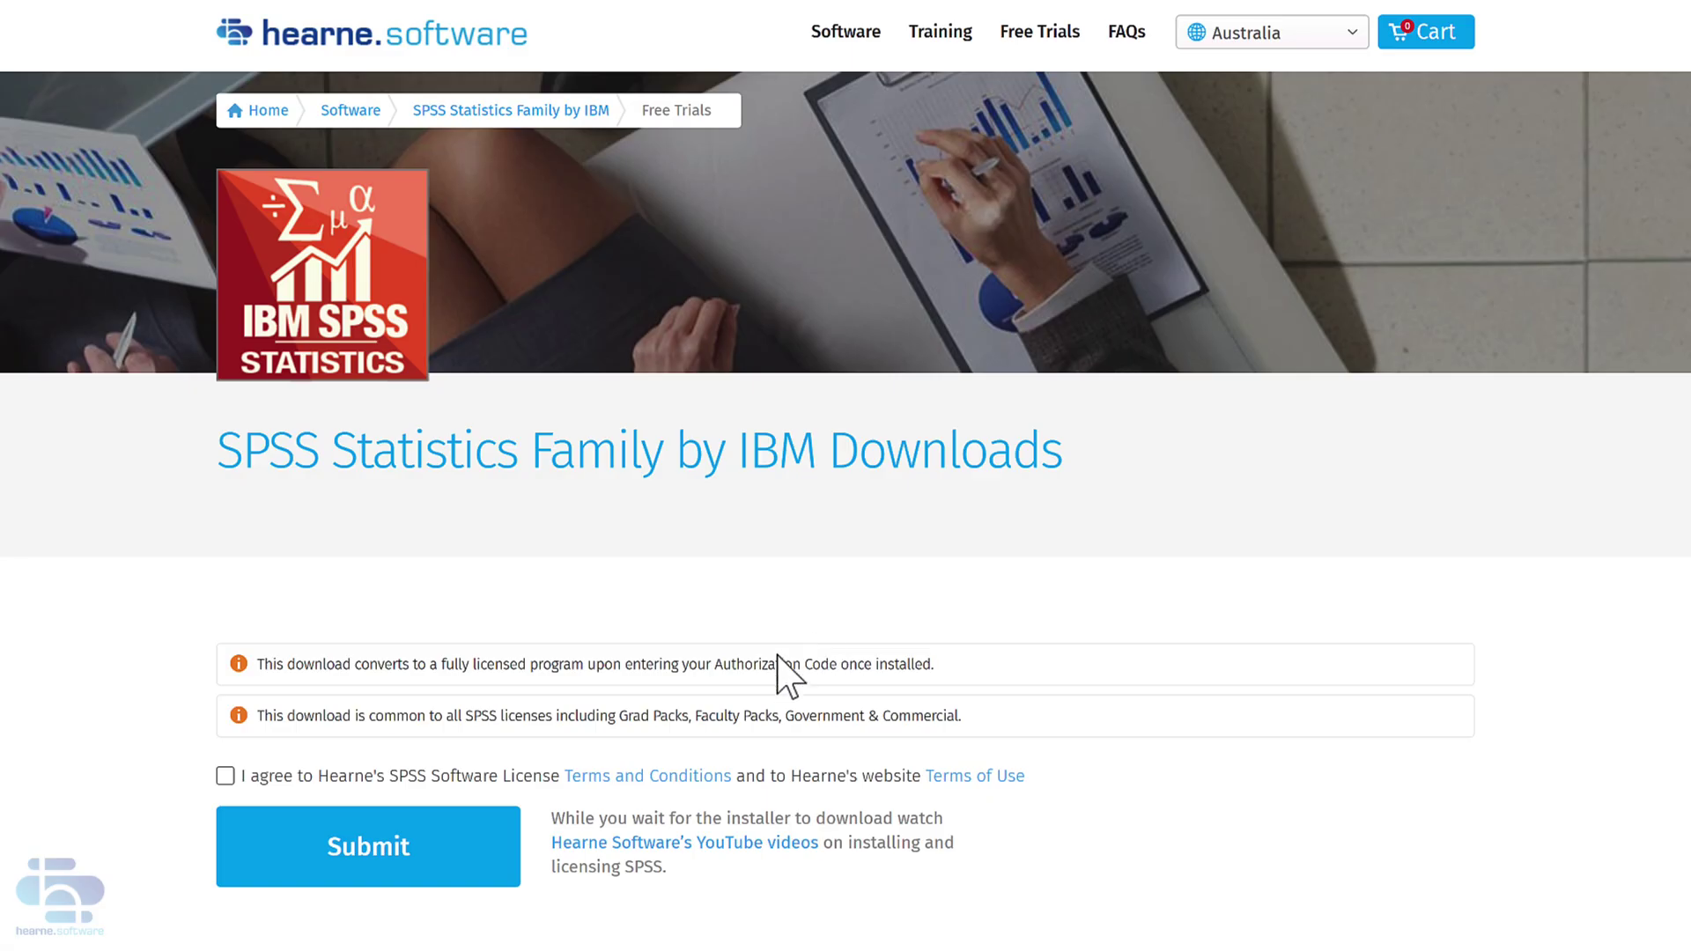
{"action": "left_click", "coordinate": [225, 776]}
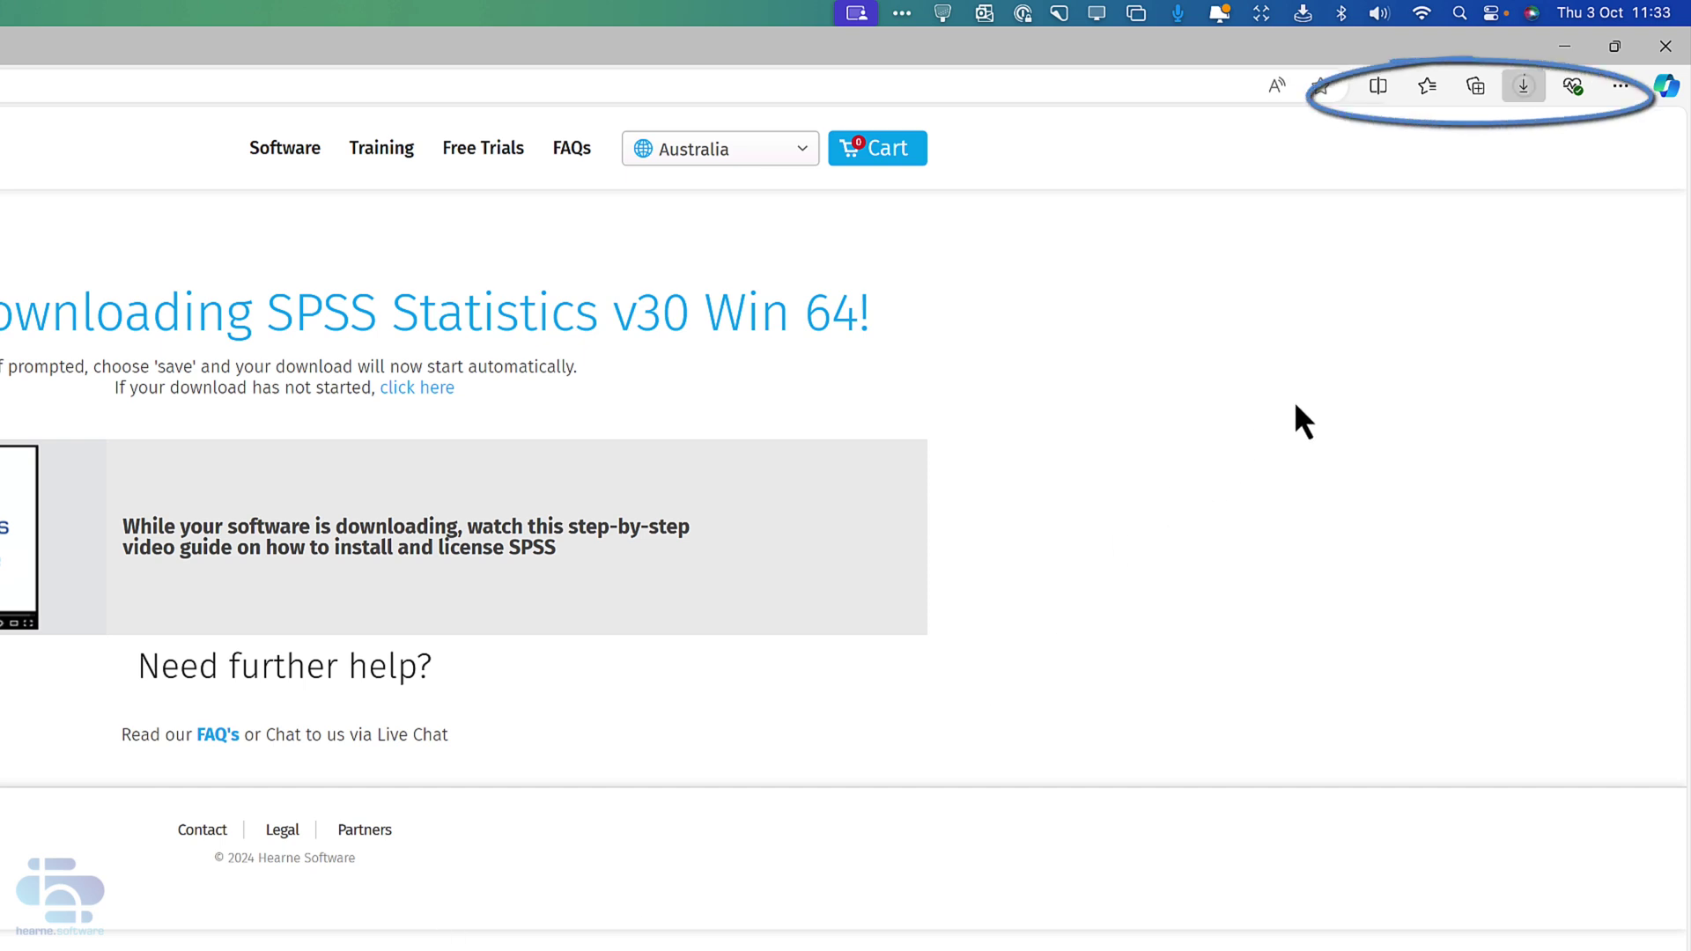
- Check the download's progress, then bring up actions for SPSS_Statistics_30_Win64 in the Downloads folder
{"action": "left_click", "coordinate": [1526, 88]}
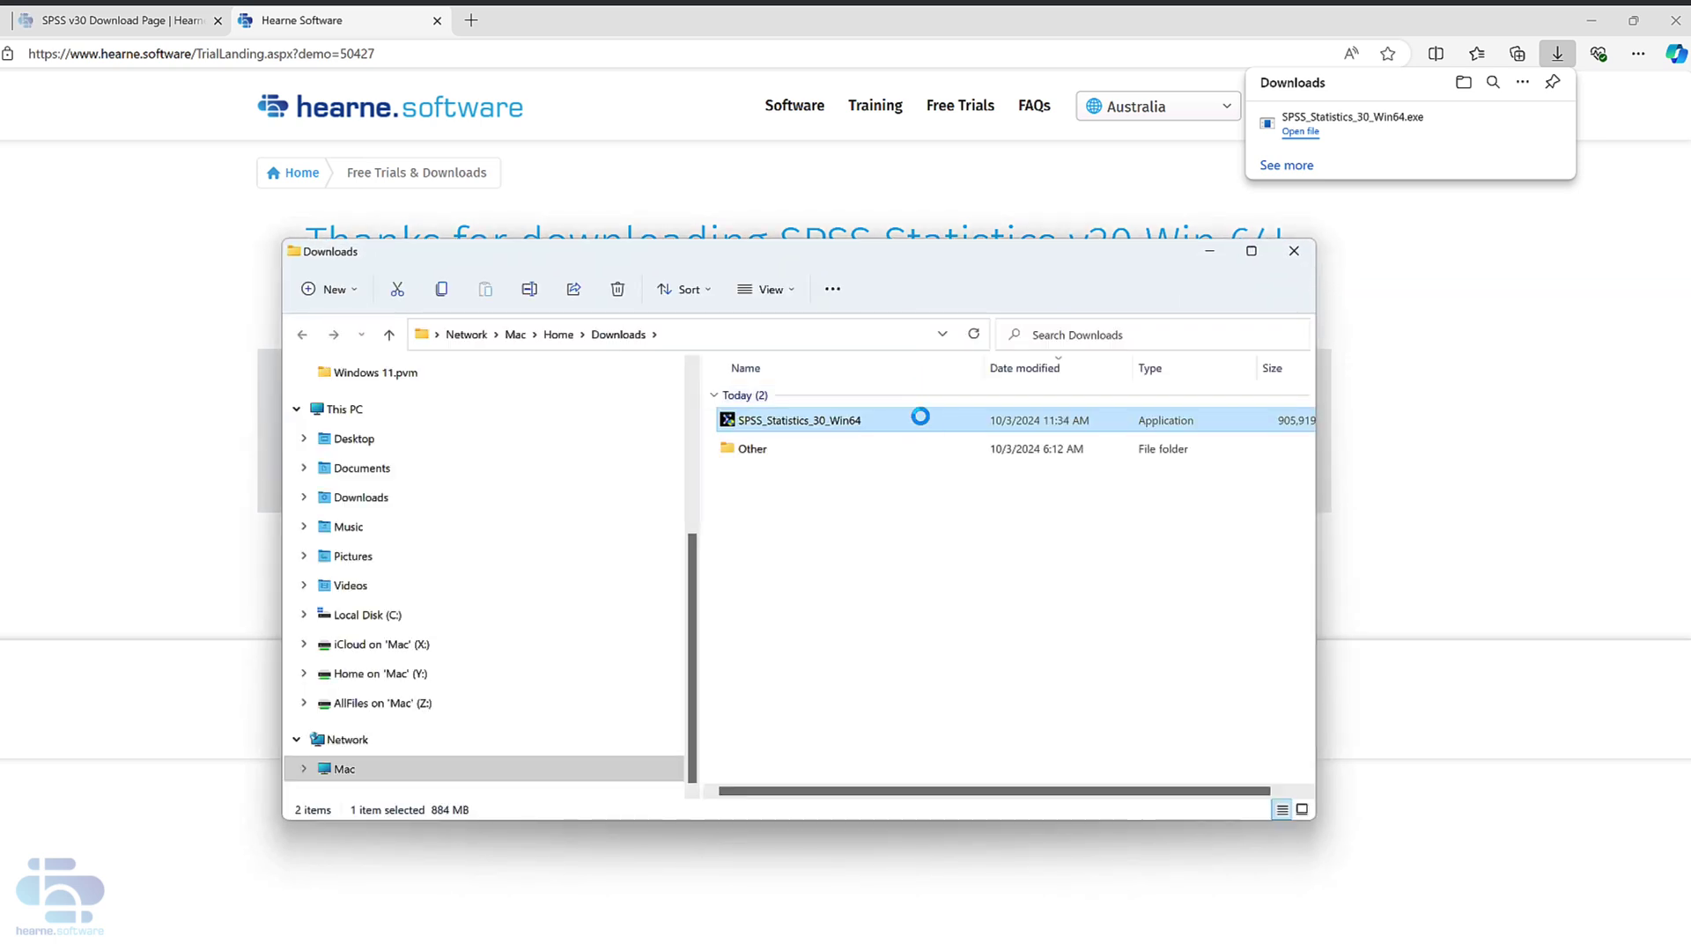
{"action": "right_click", "coordinate": [920, 416]}
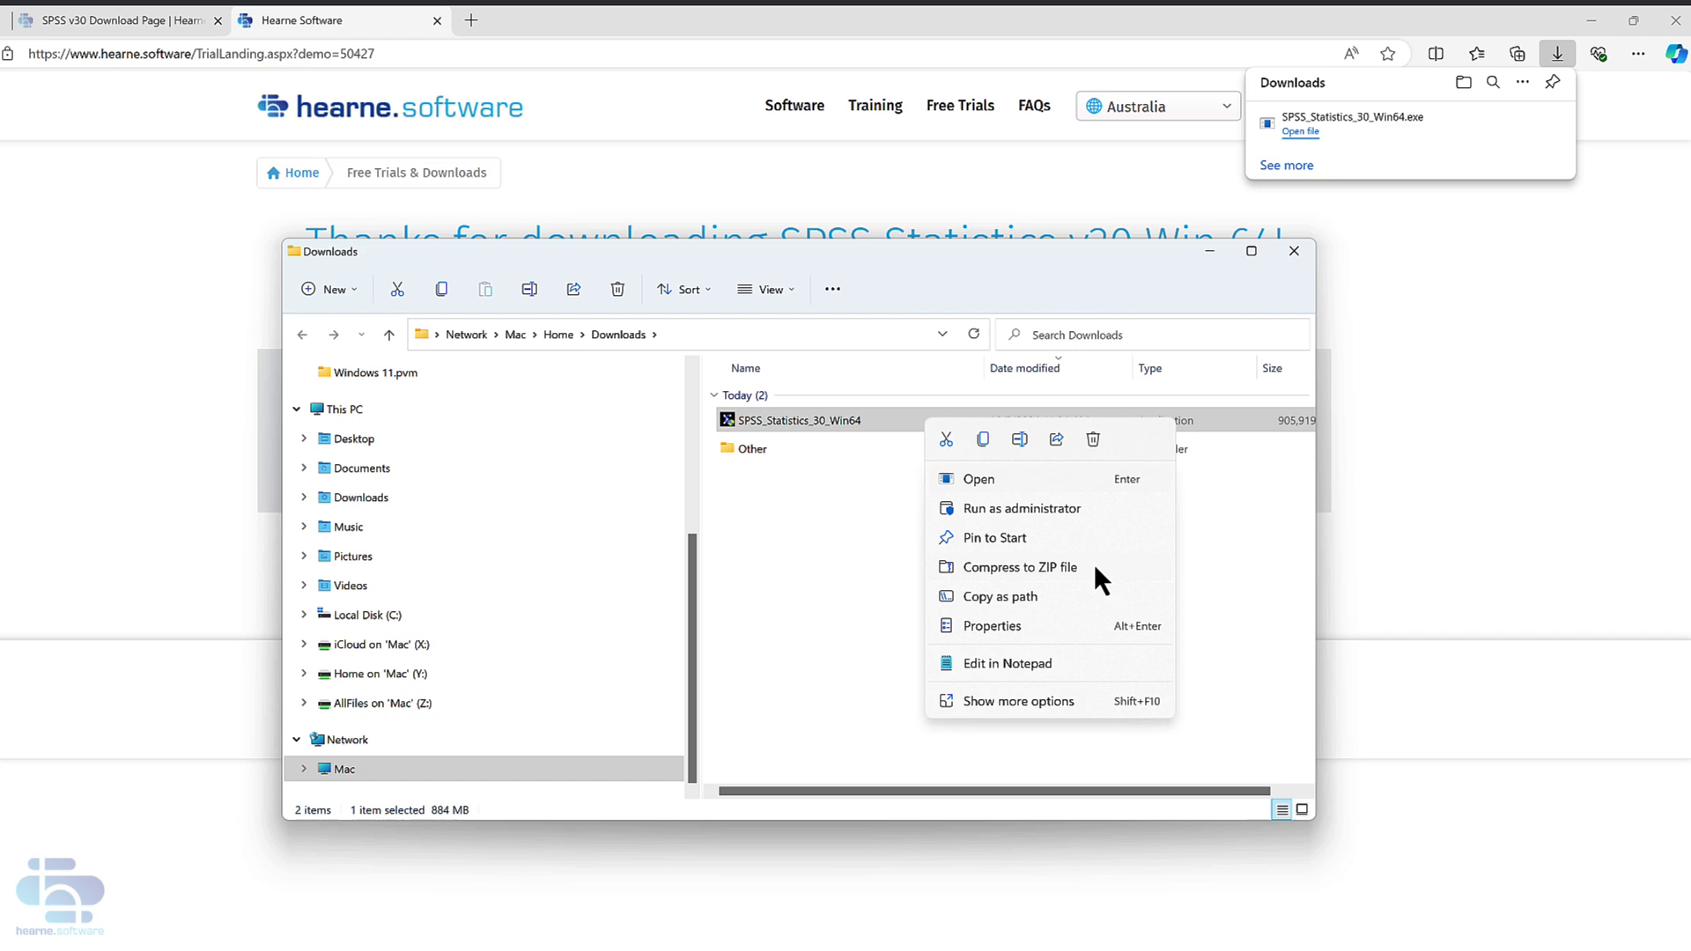
- Run the installer as administrator, accept the licence, keep the default destination, install, and finish
{"action": "left_click", "coordinate": [1098, 516]}
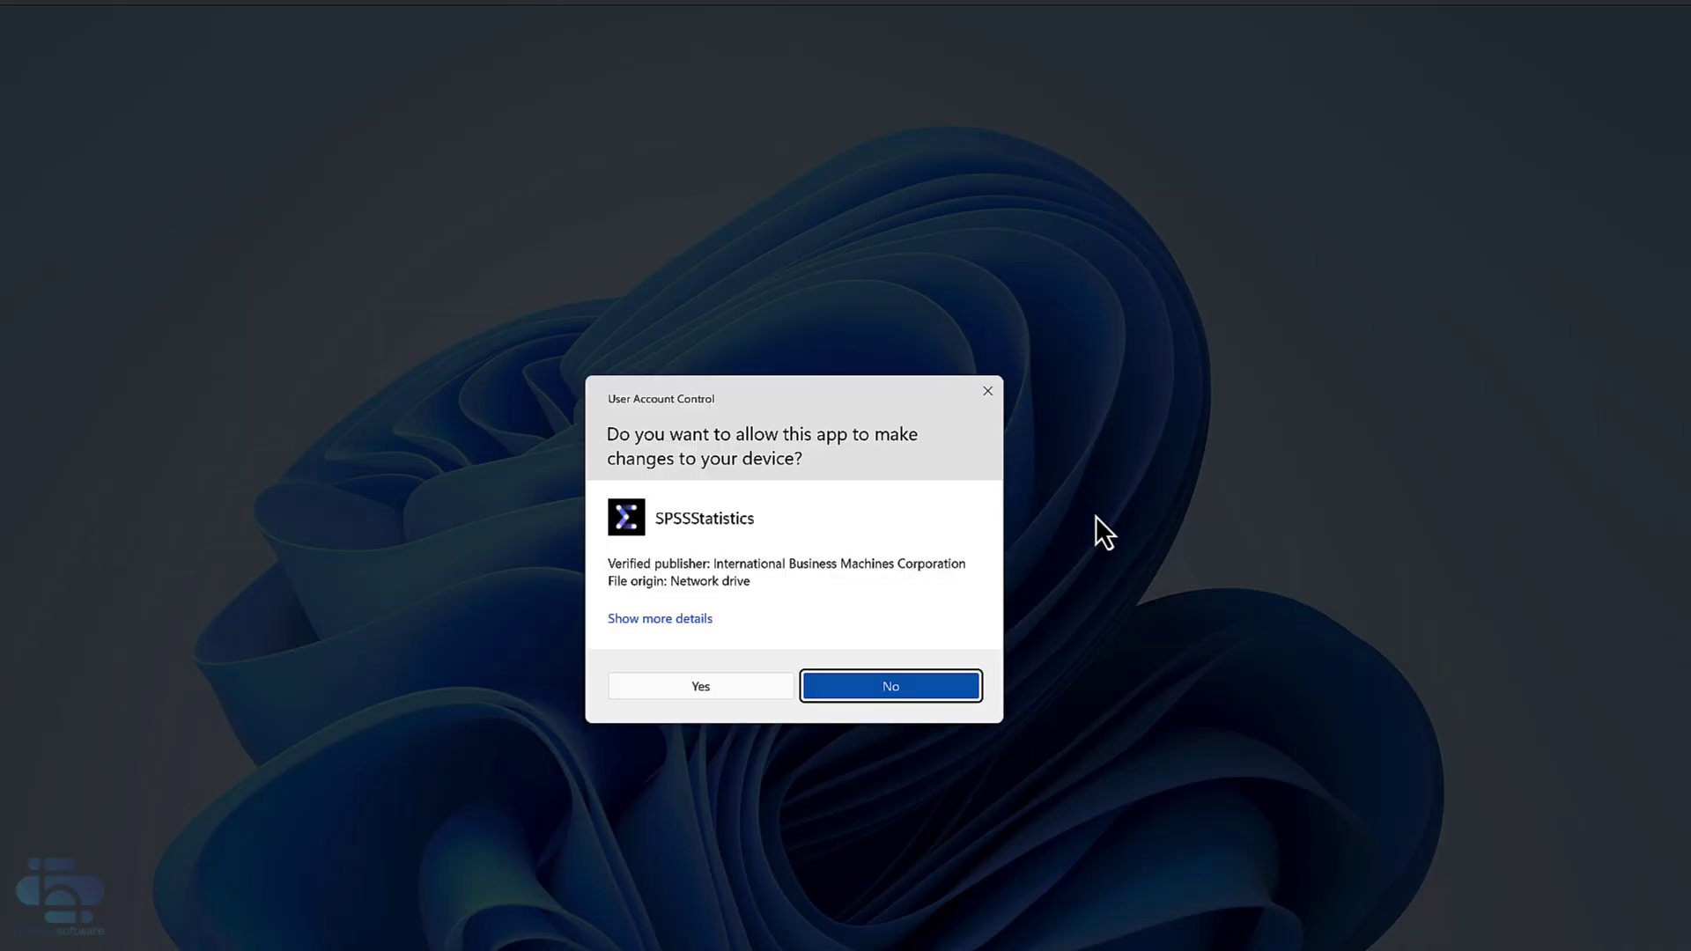
{"action": "left_click", "coordinate": [763, 683]}
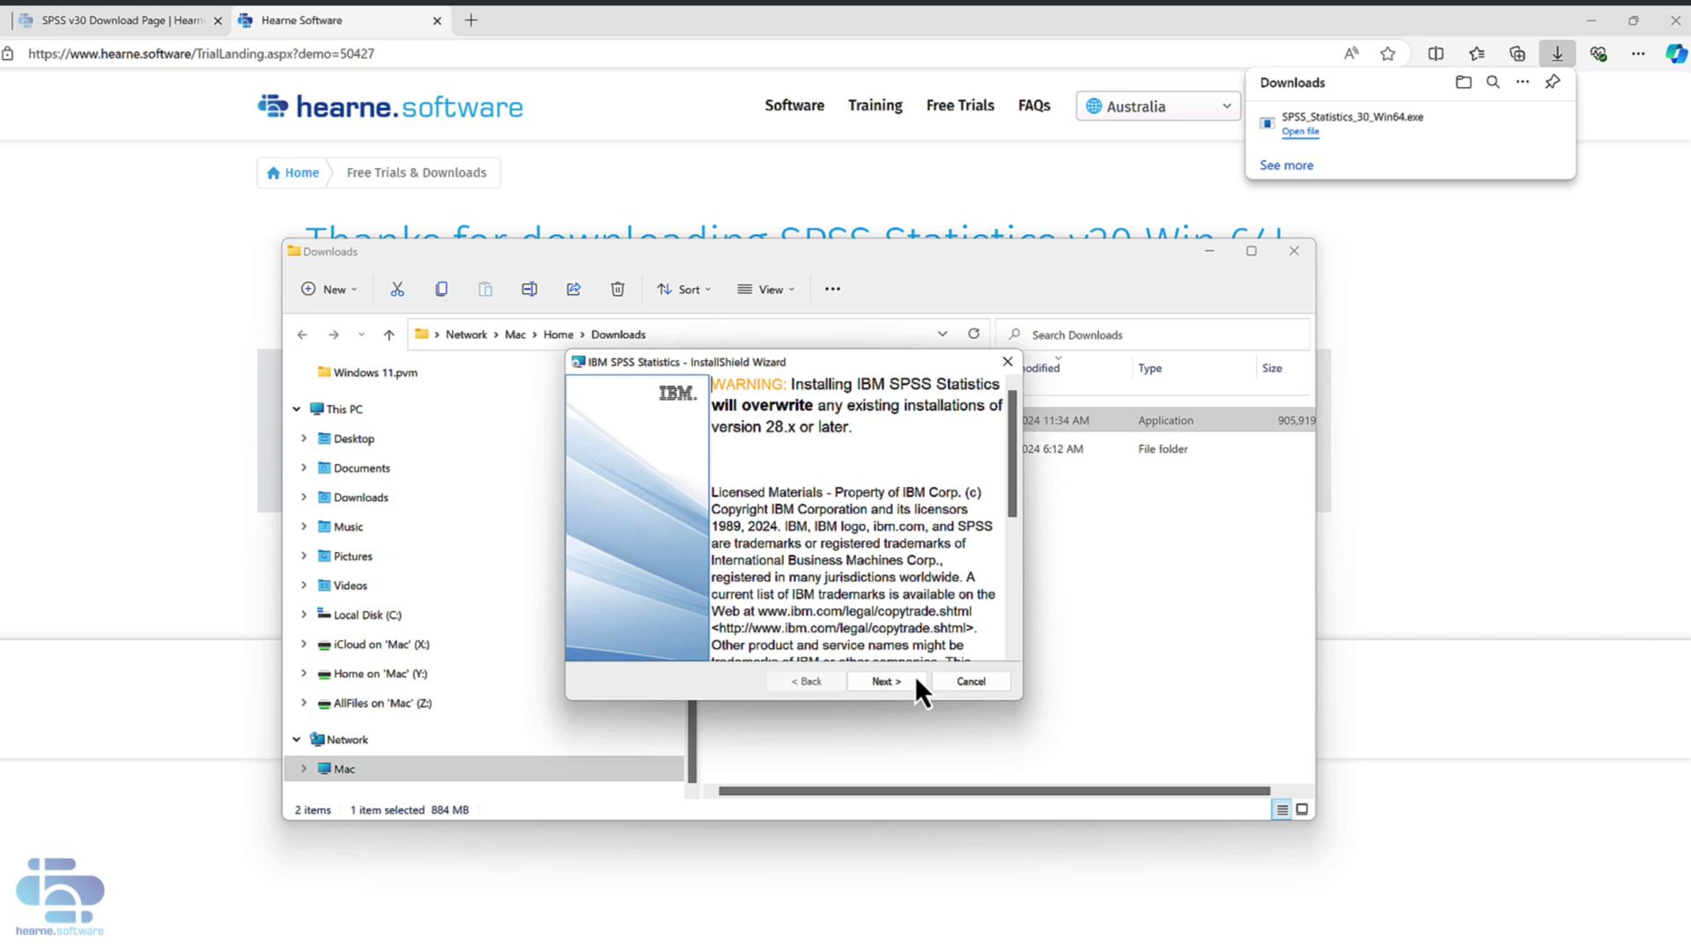
{"action": "left_click", "coordinate": [914, 680]}
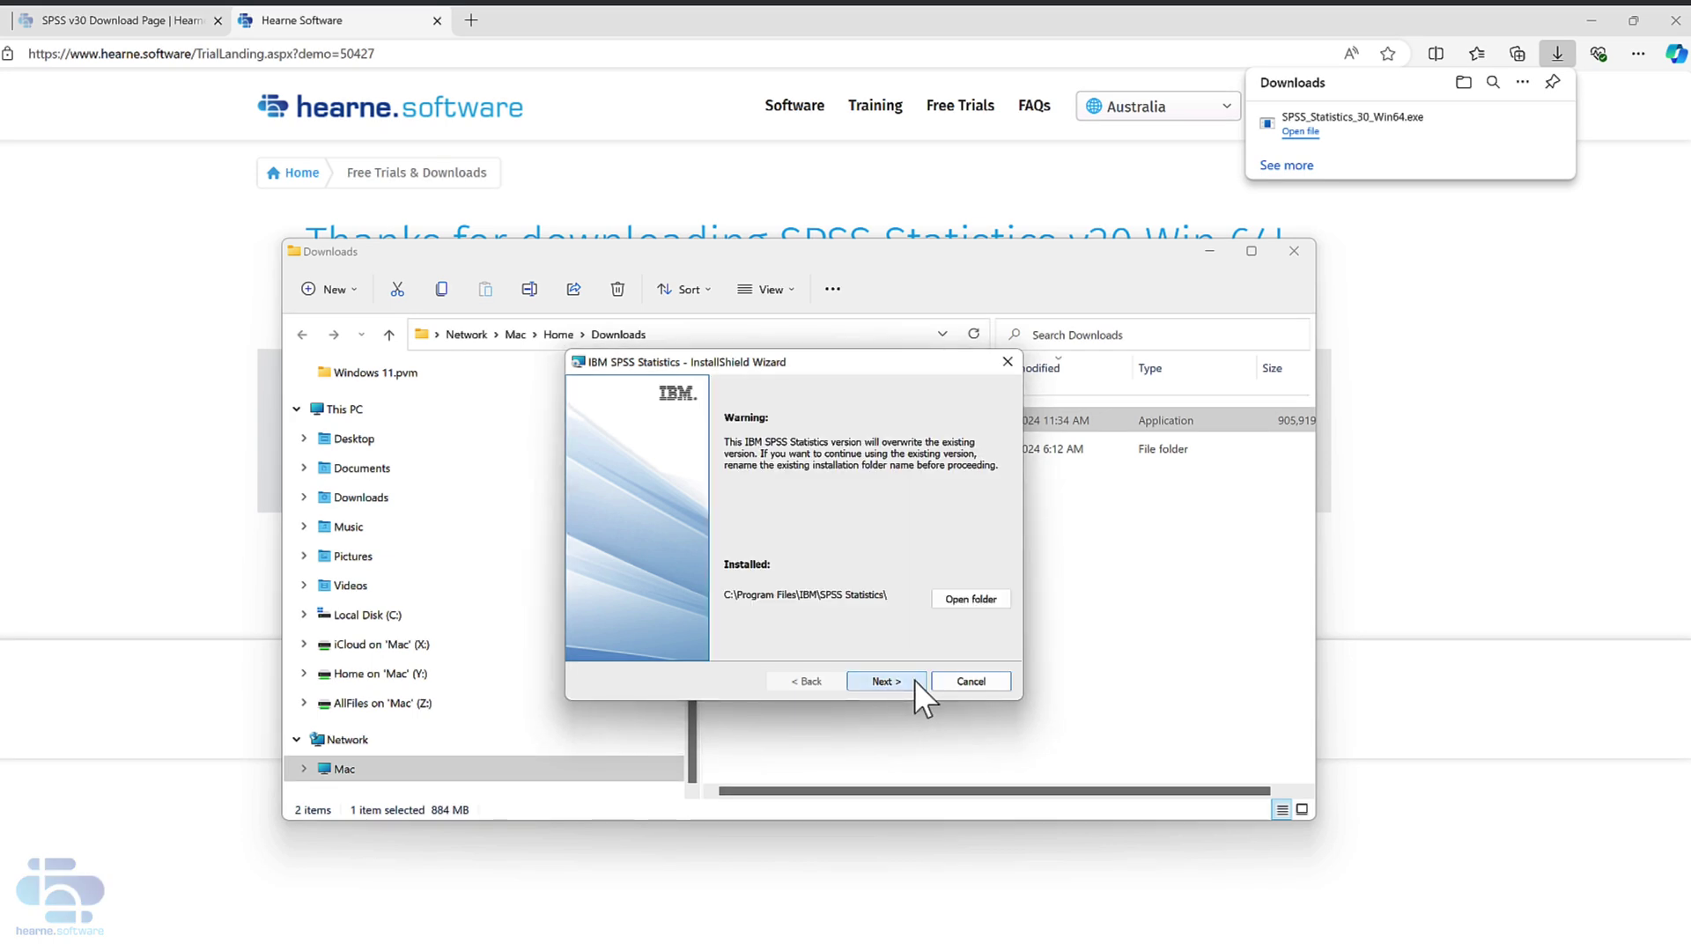
{"action": "left_click", "coordinate": [914, 680]}
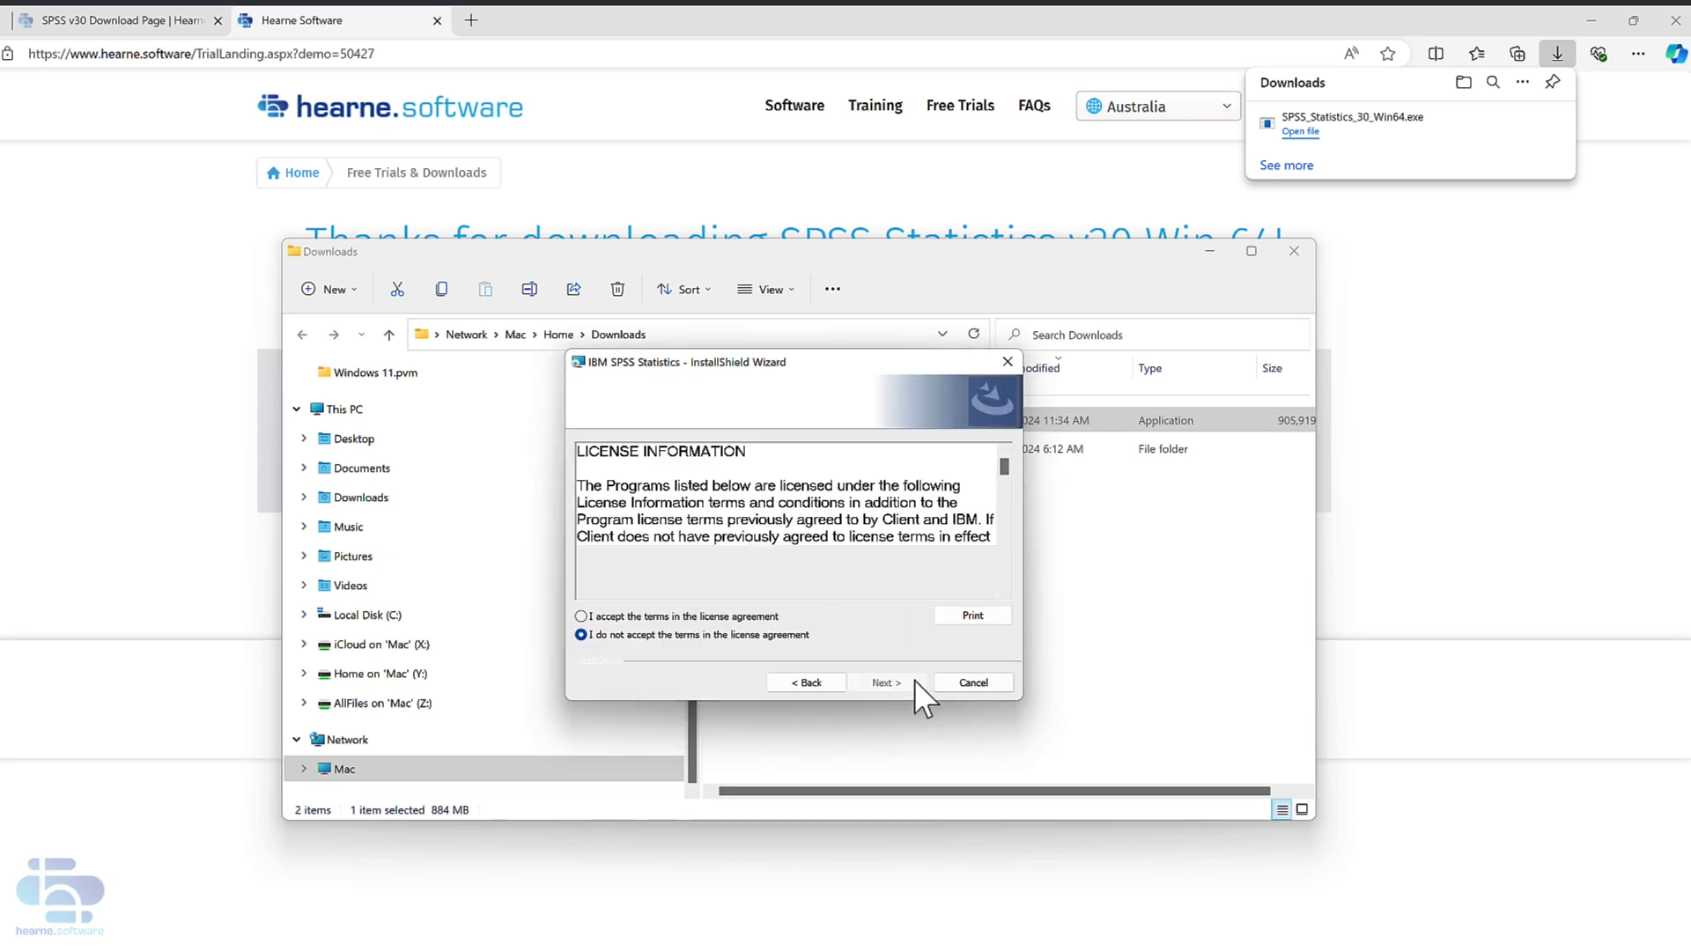
{"action": "left_click", "coordinate": [652, 616]}
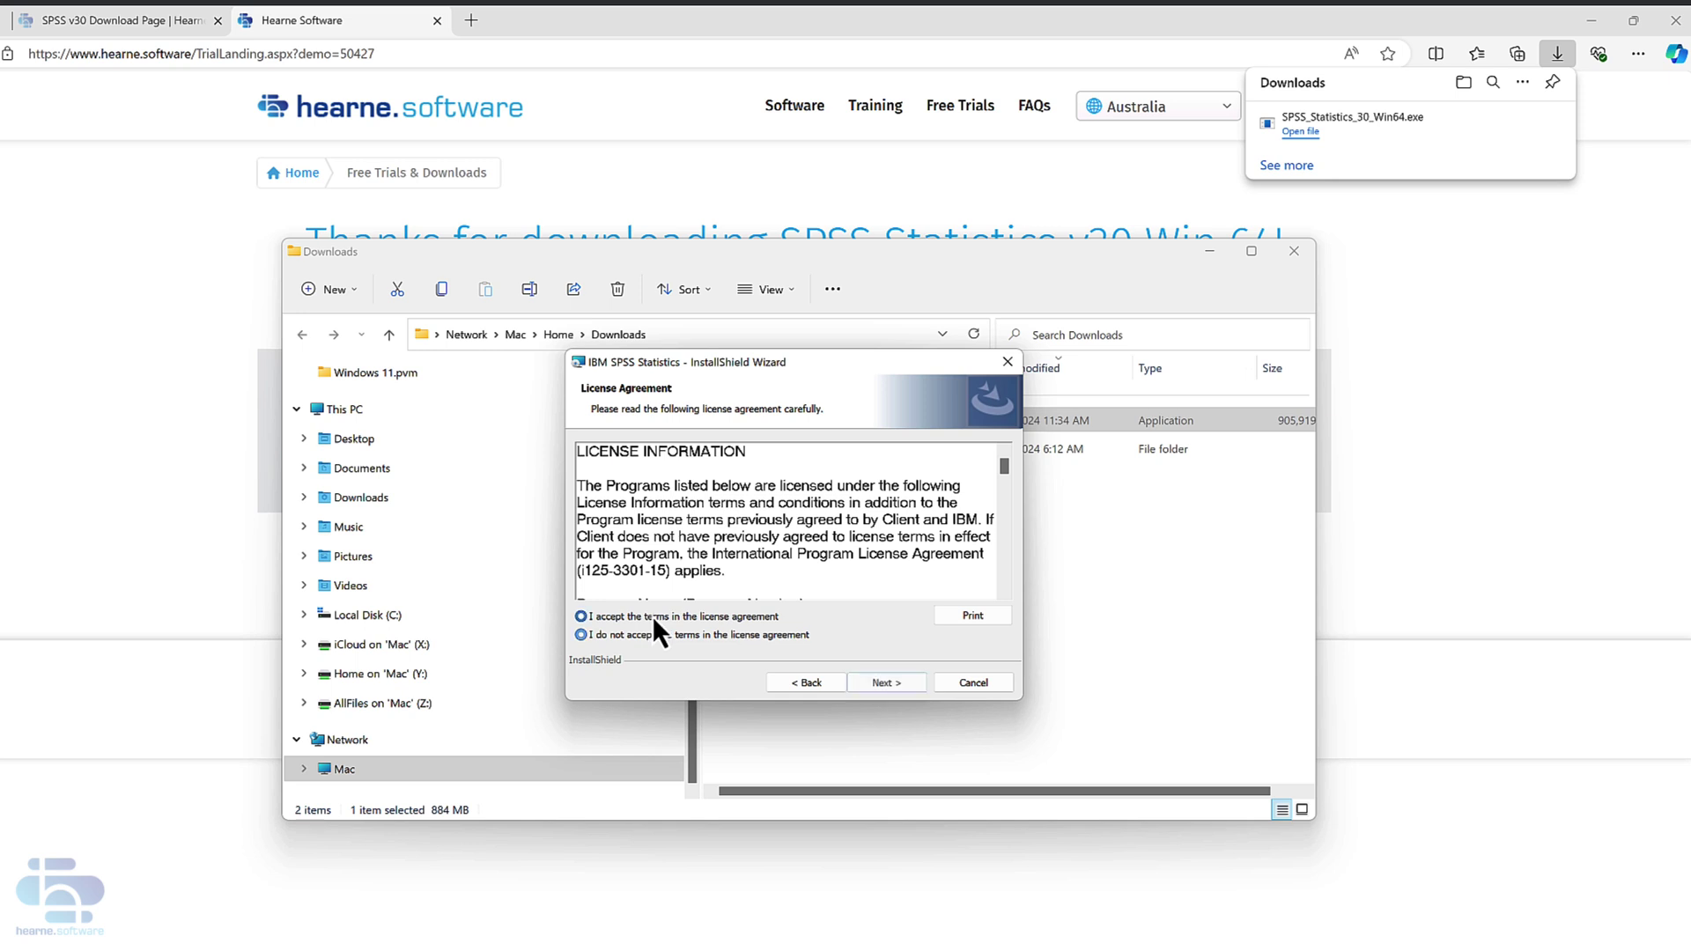
{"action": "left_click", "coordinate": [914, 685]}
{"action": "left_click", "coordinate": [914, 685]}
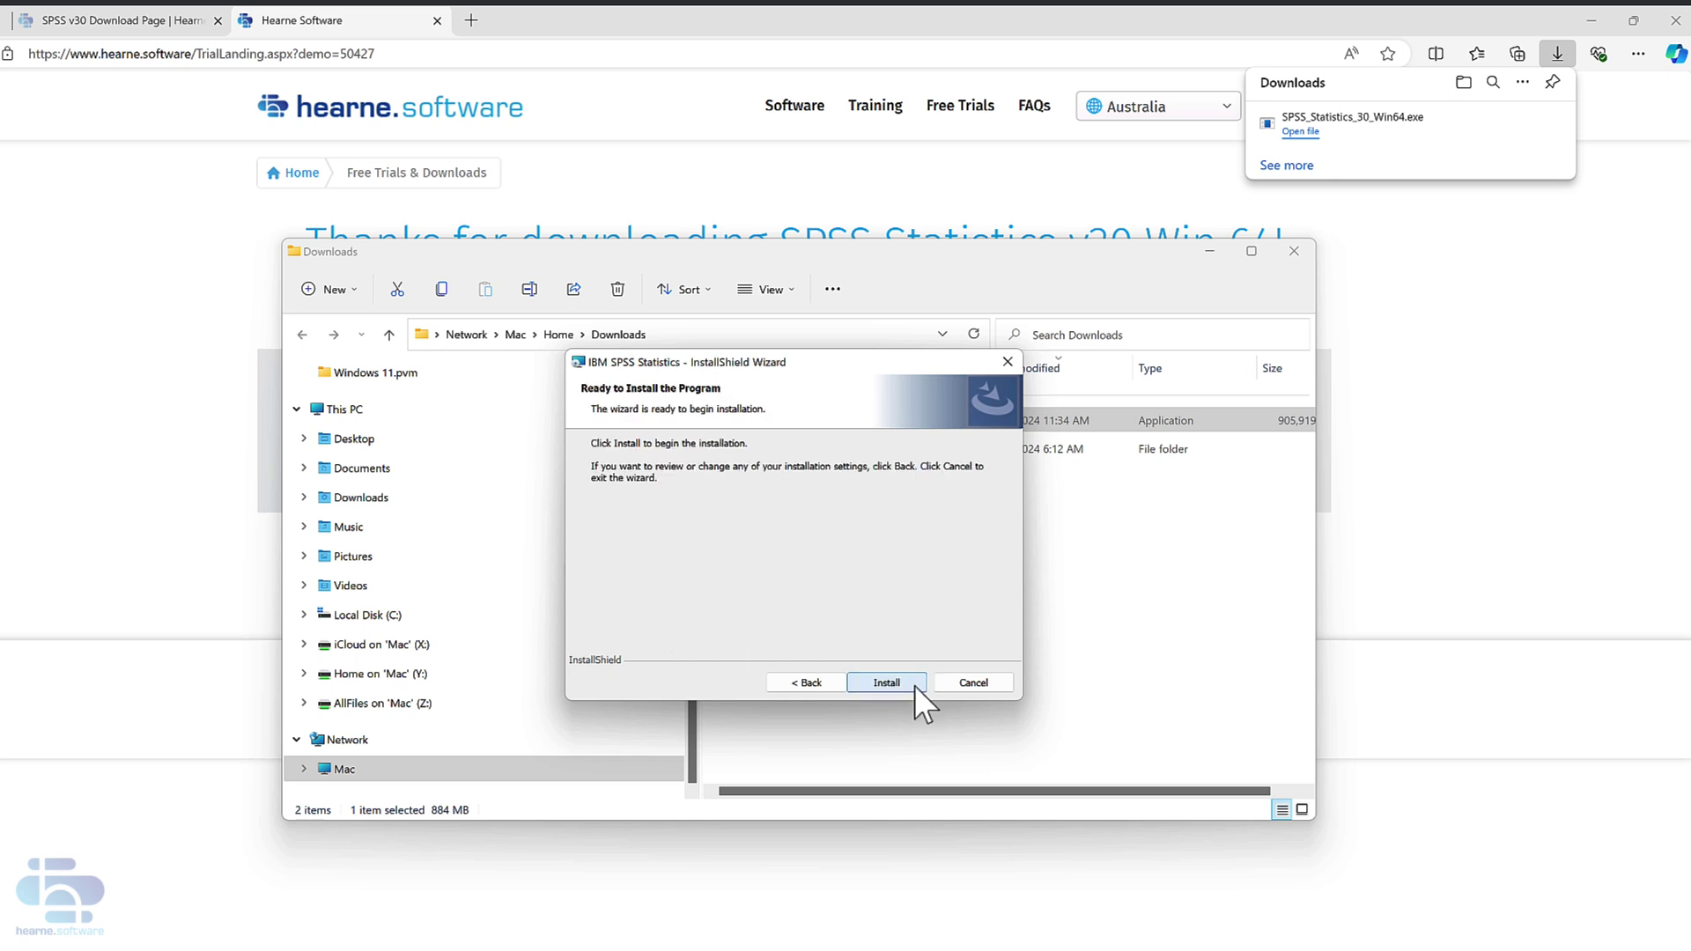
{"action": "left_click", "coordinate": [886, 683]}
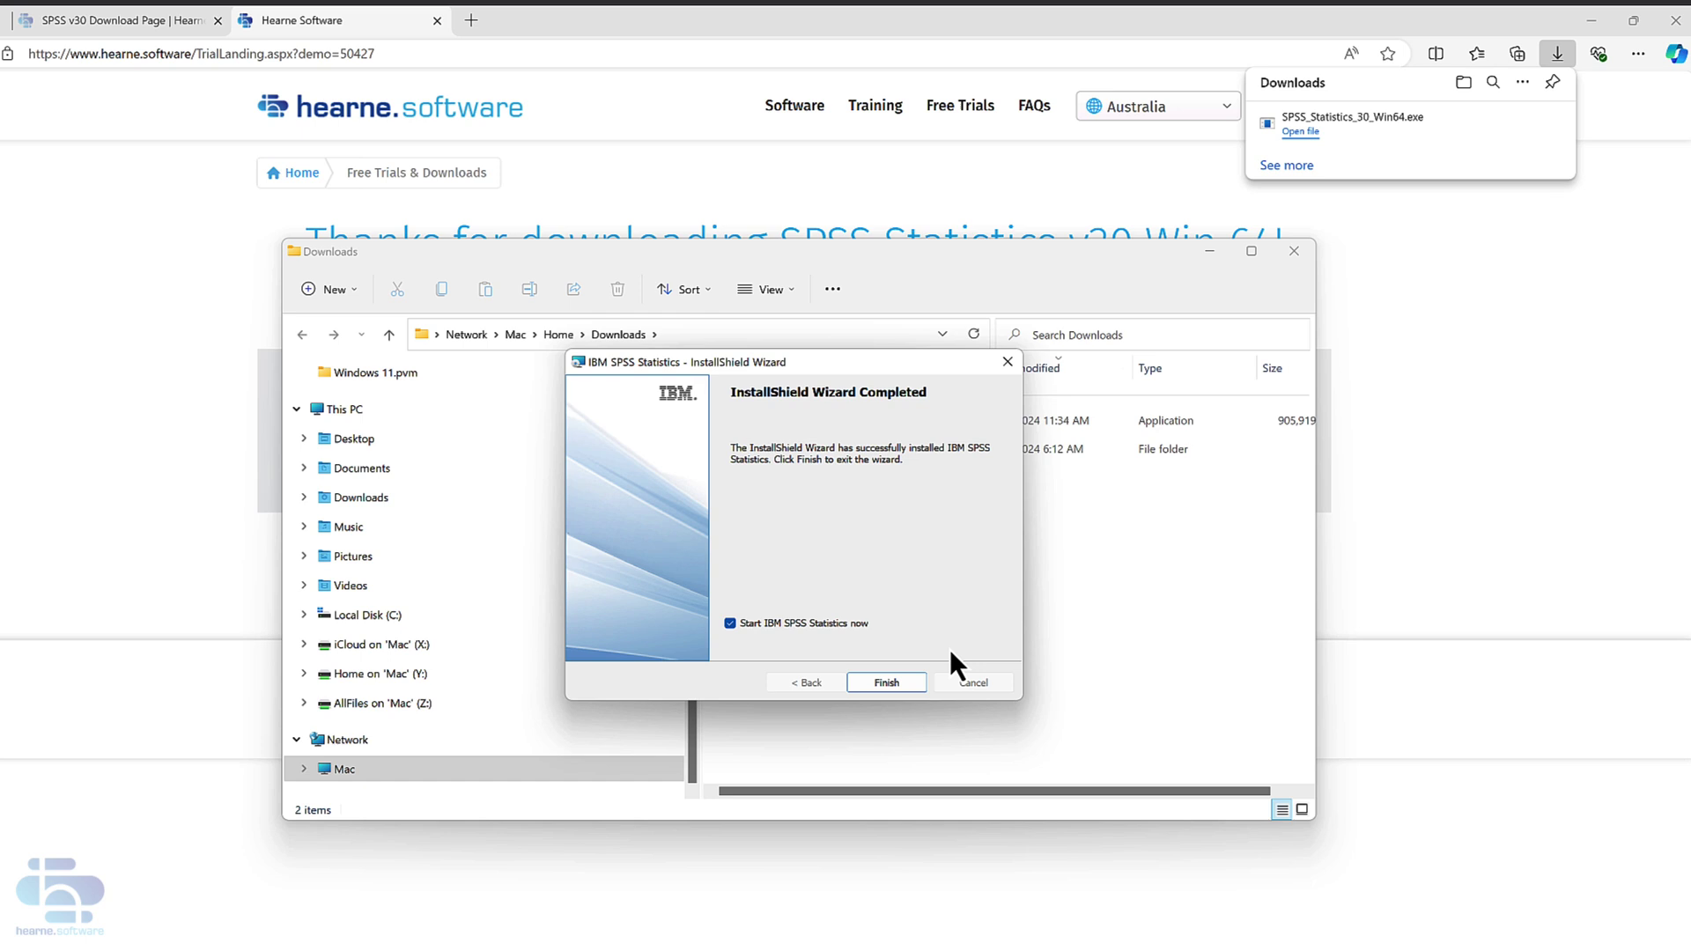
{"action": "left_click", "coordinate": [912, 688]}
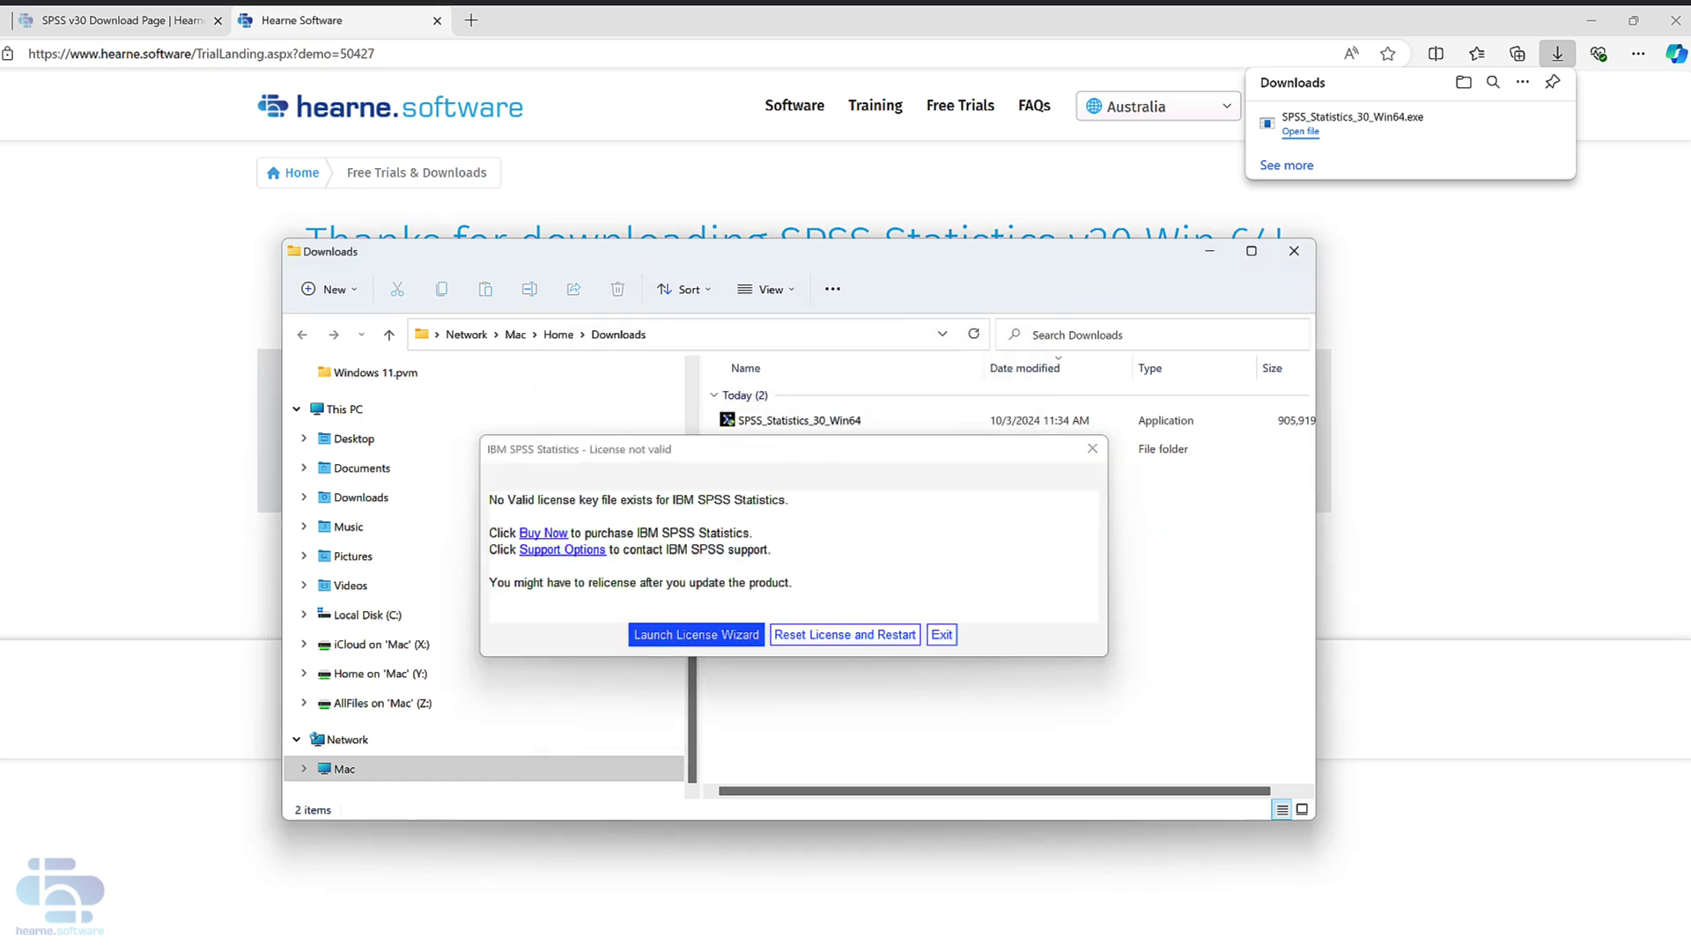
- Authorize an authorized user licence by pasting and submitting the authorization code, licensing version 30.0 modules
{"action": "left_click", "coordinate": [749, 636]}
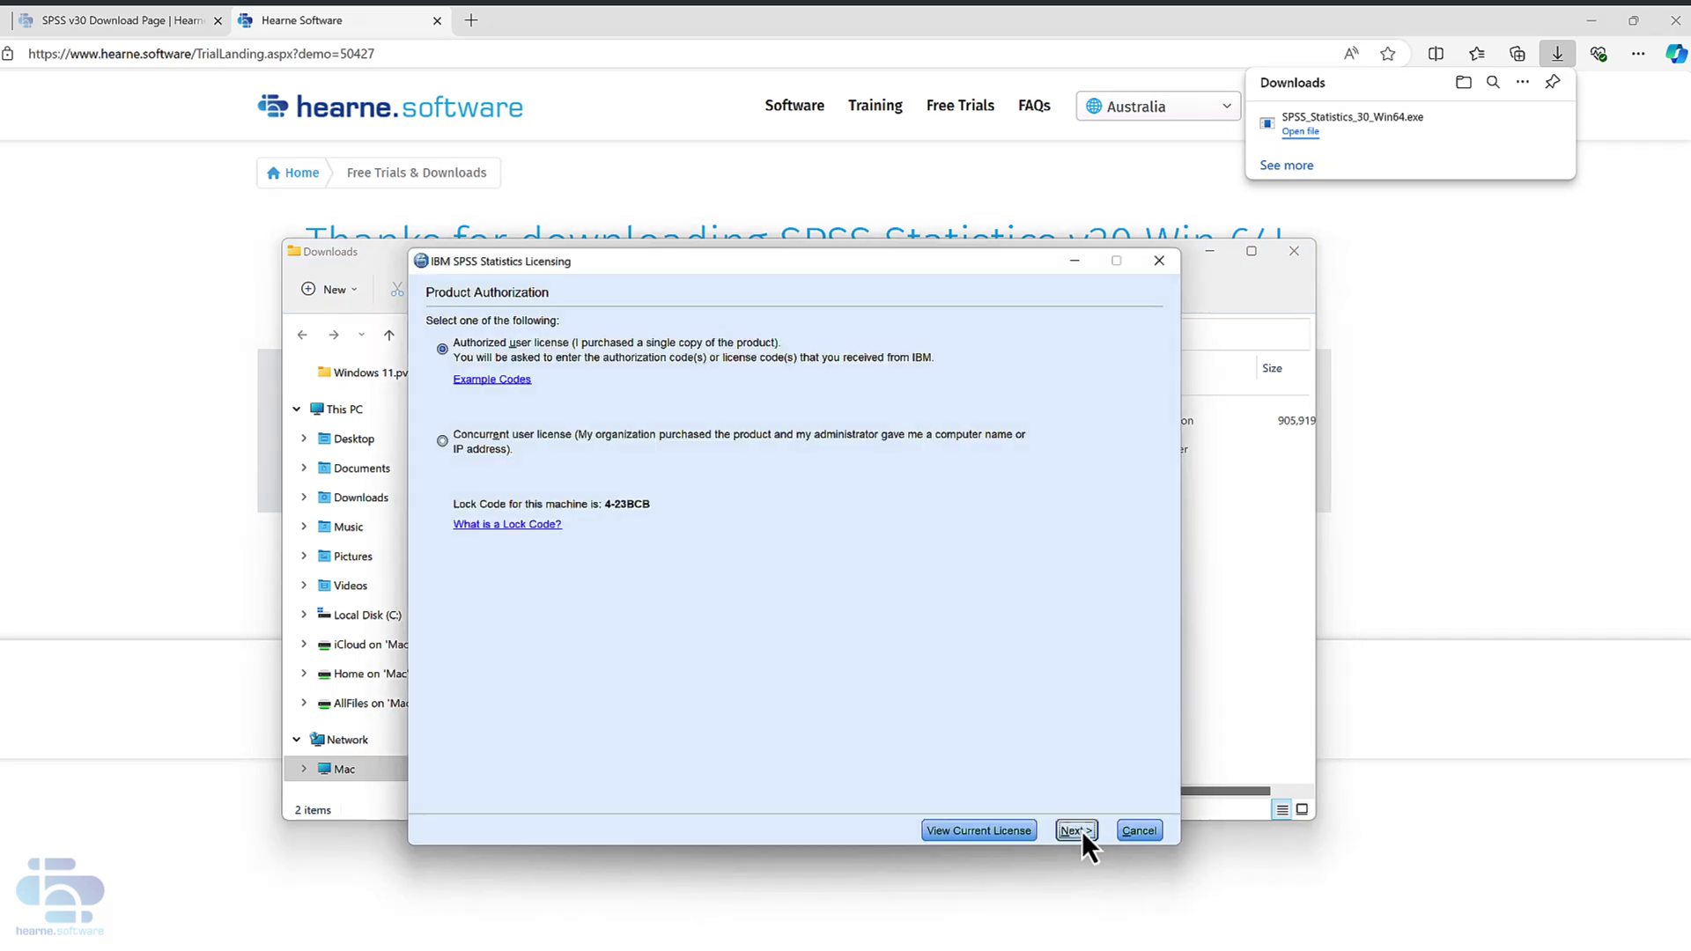
{"action": "left_click", "coordinate": [1082, 831]}
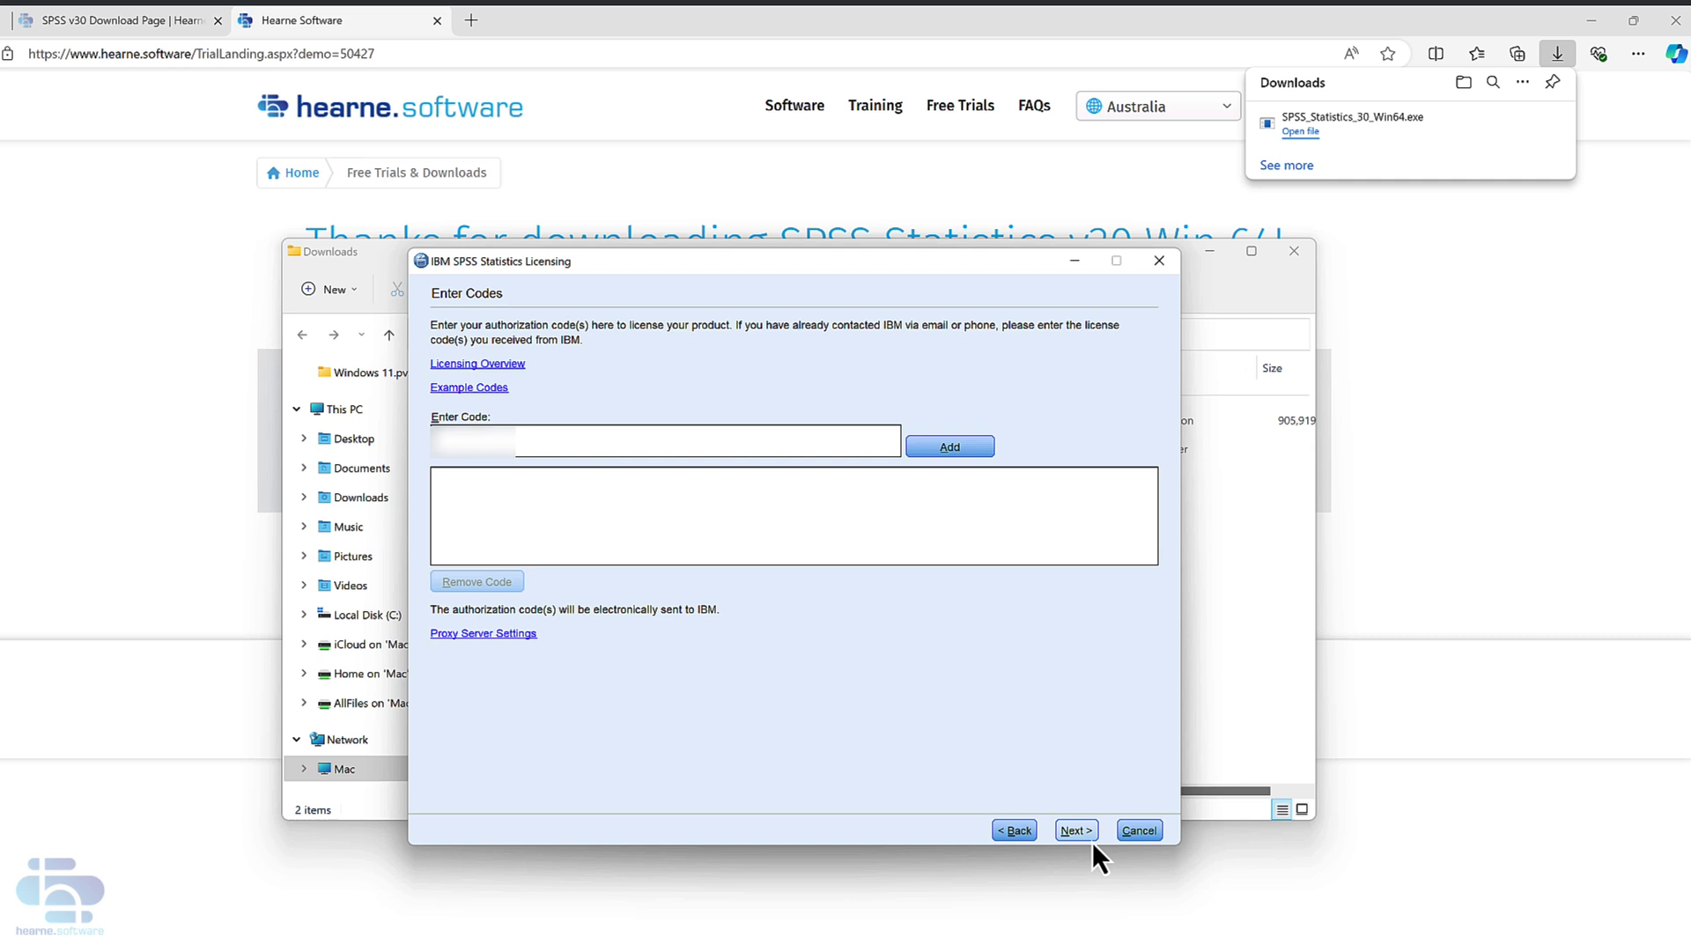
{"action": "right_click", "coordinate": [531, 432]}
{"action": "left_click", "coordinate": [558, 490]}
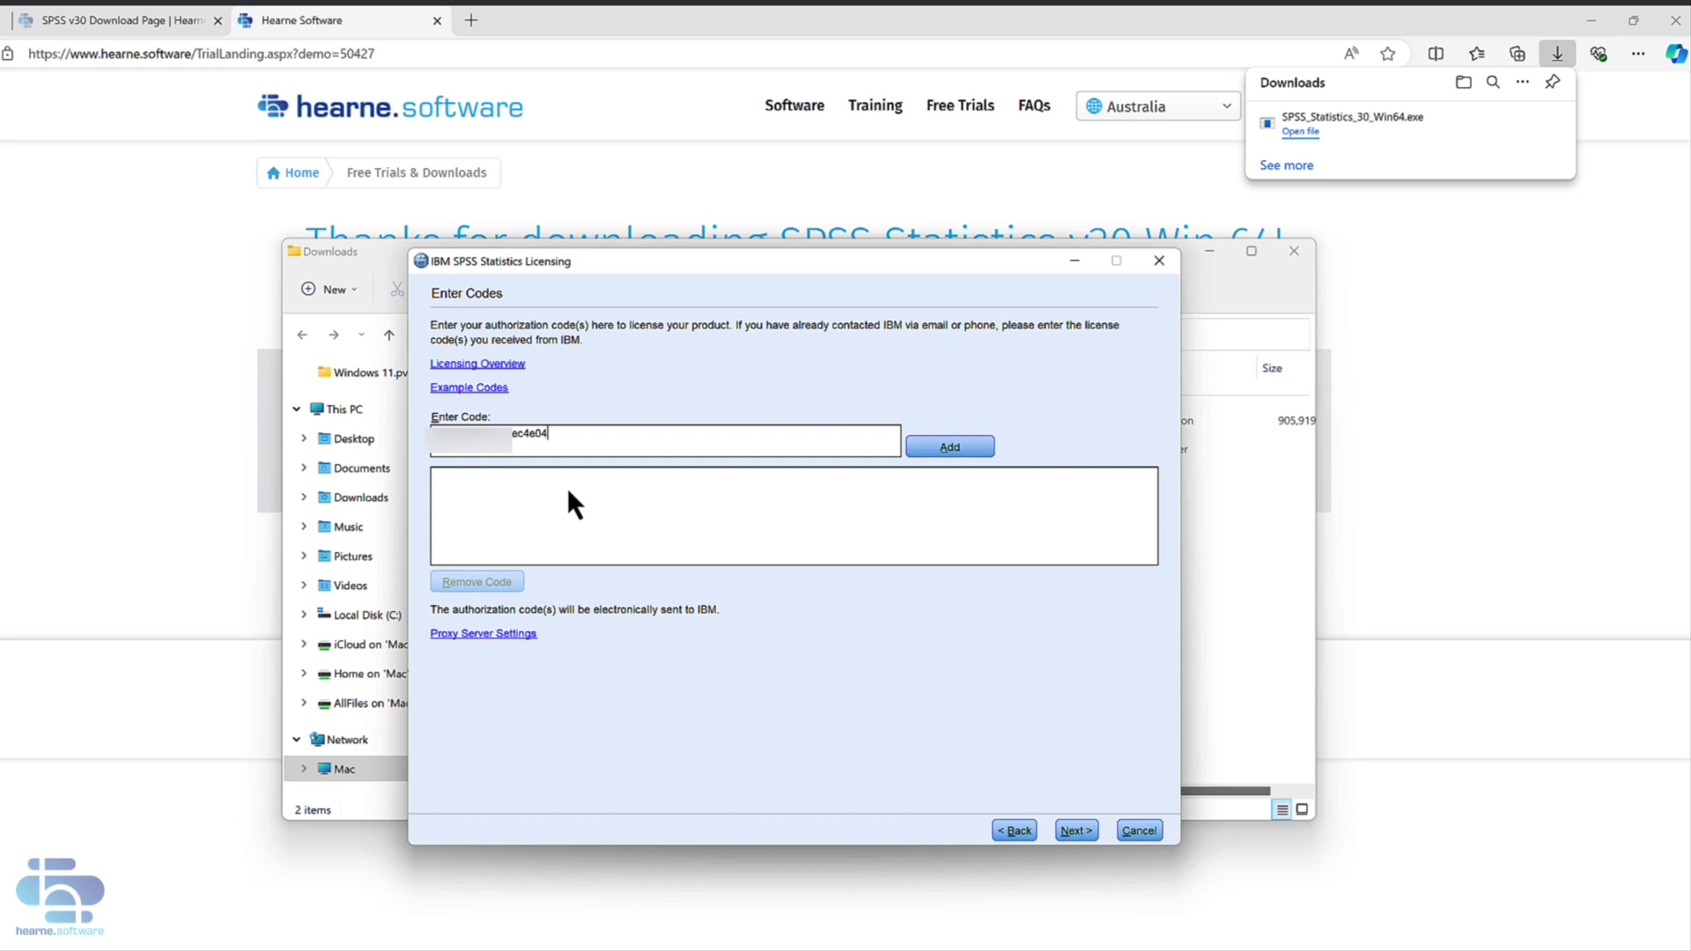
{"action": "left_click", "coordinate": [969, 453]}
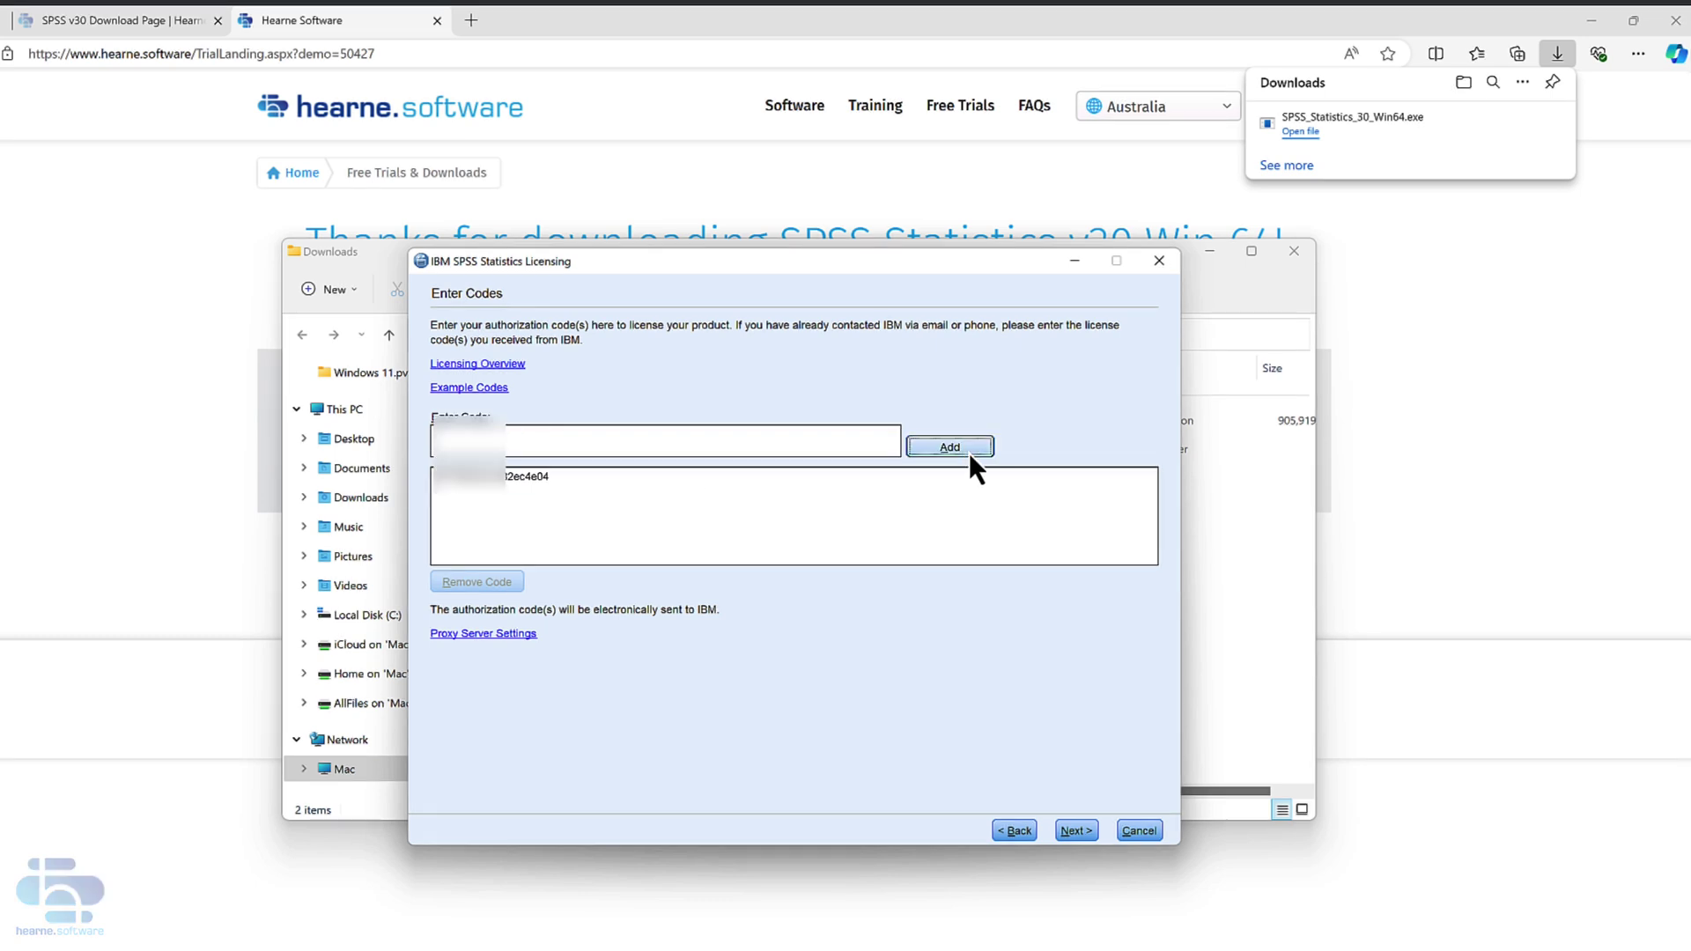
{"action": "left_click", "coordinate": [1075, 830]}
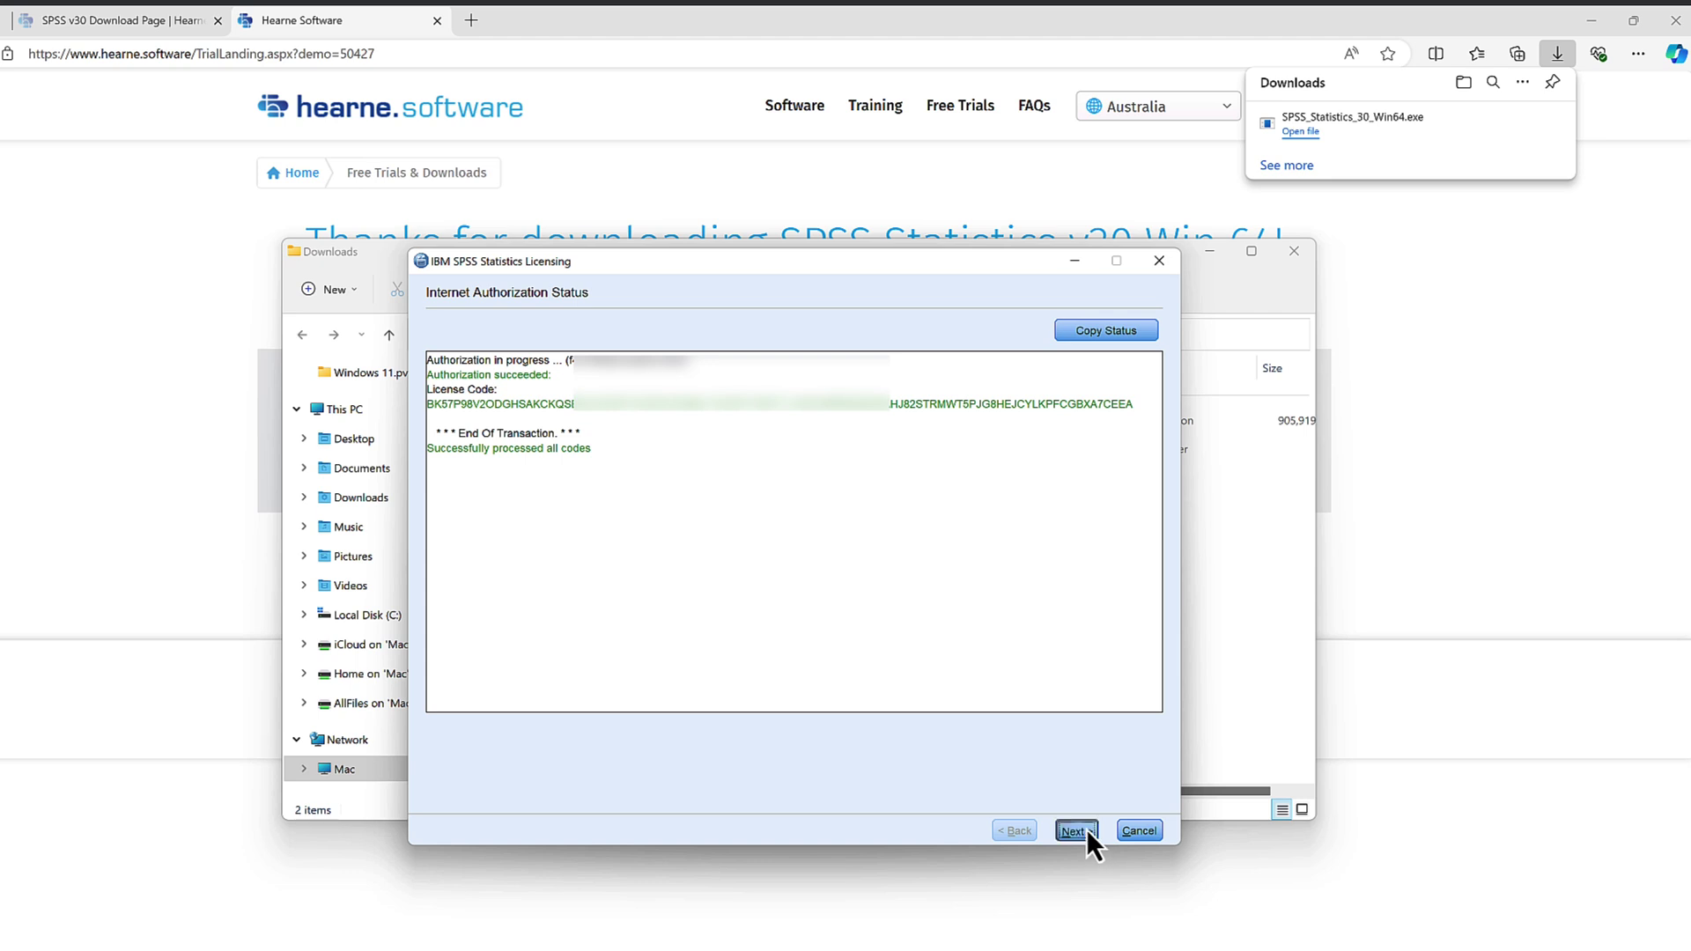
{"action": "left_click", "coordinate": [1086, 829]}
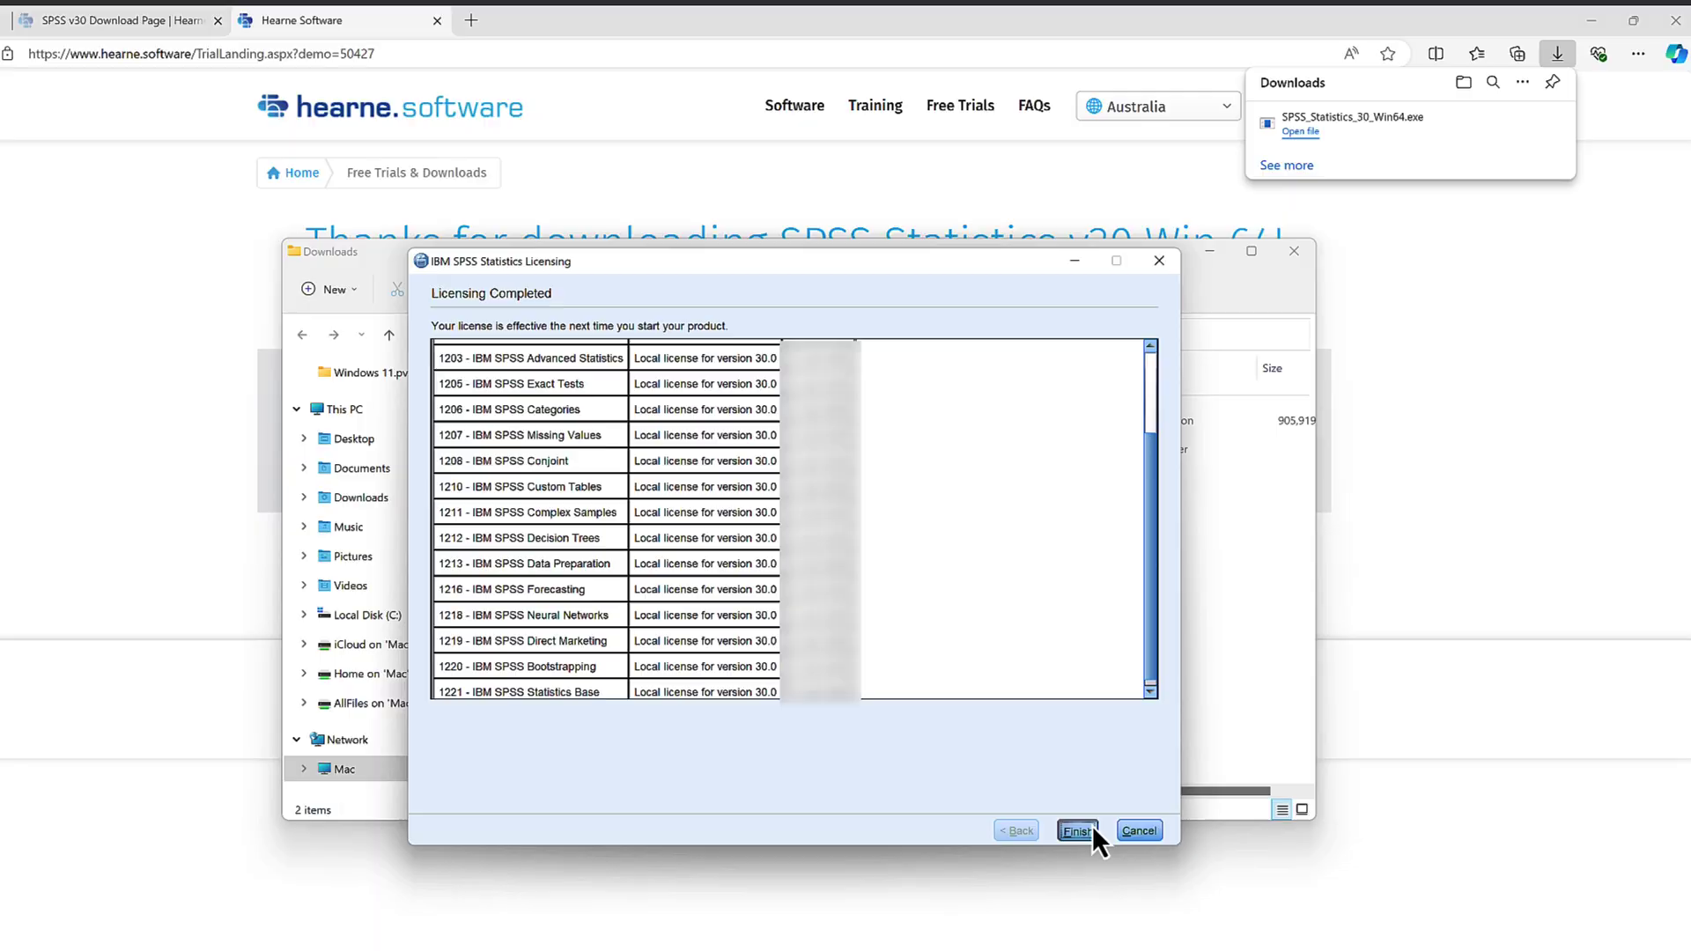
{"action": "left_click", "coordinate": [1094, 828]}
- Expand the IBM SPSS Statistics folder under the I section of the Start menu's All apps list
{"action": "left_click", "coordinate": [582, 930]}
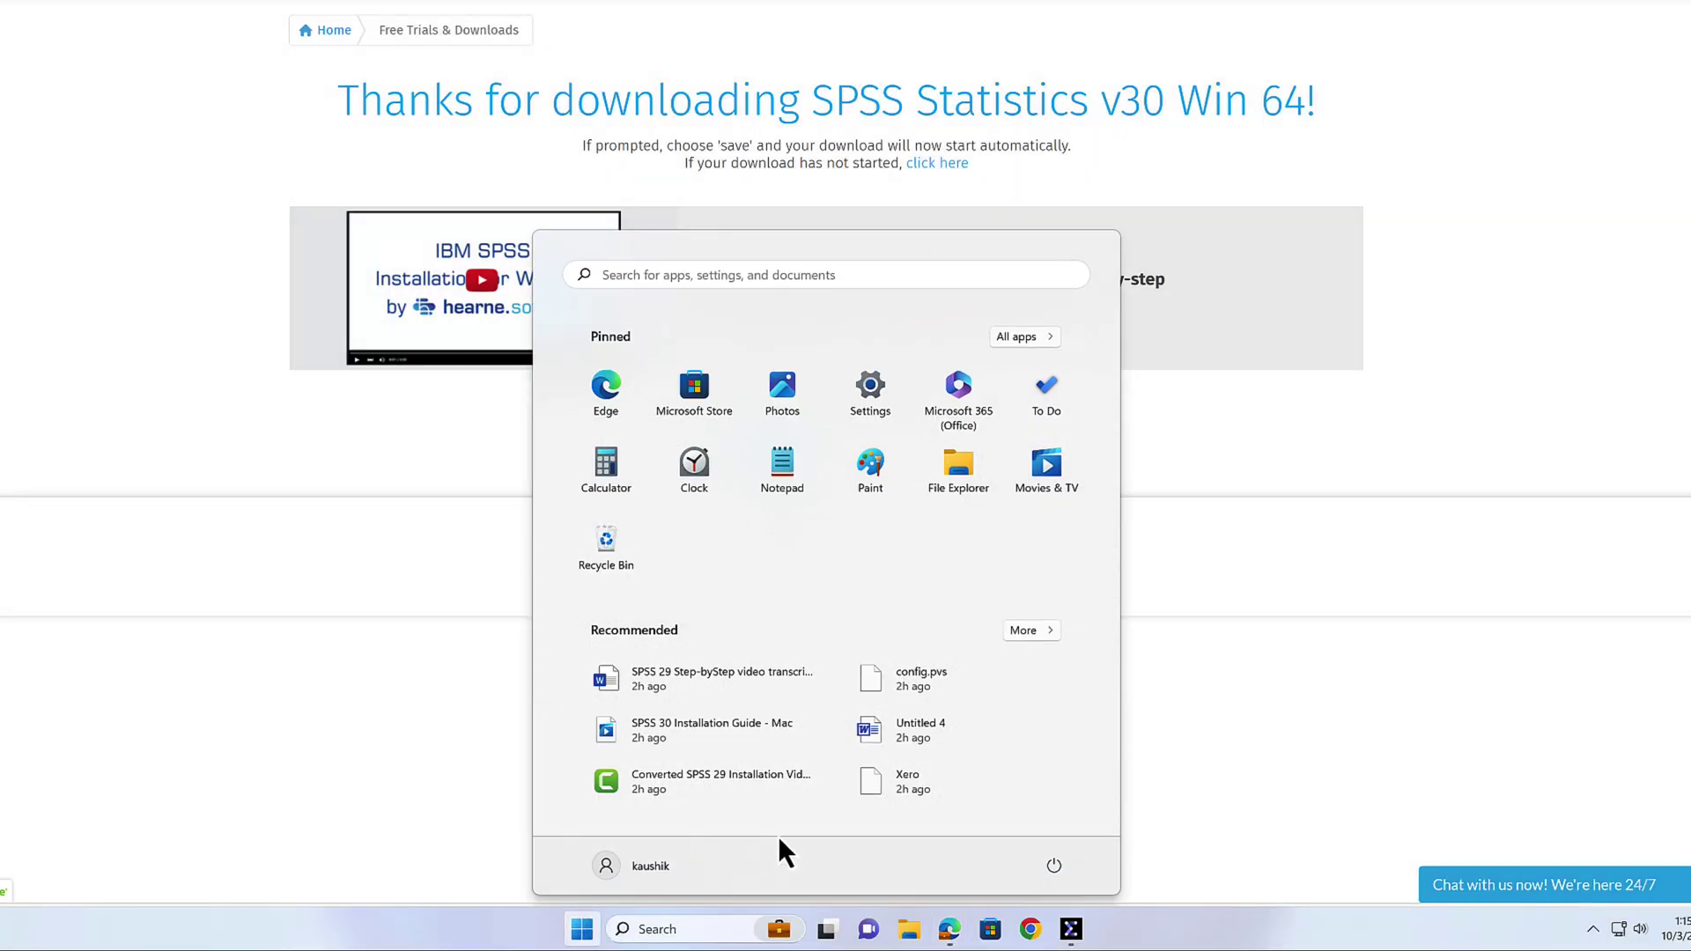
{"action": "left_click", "coordinate": [1038, 342]}
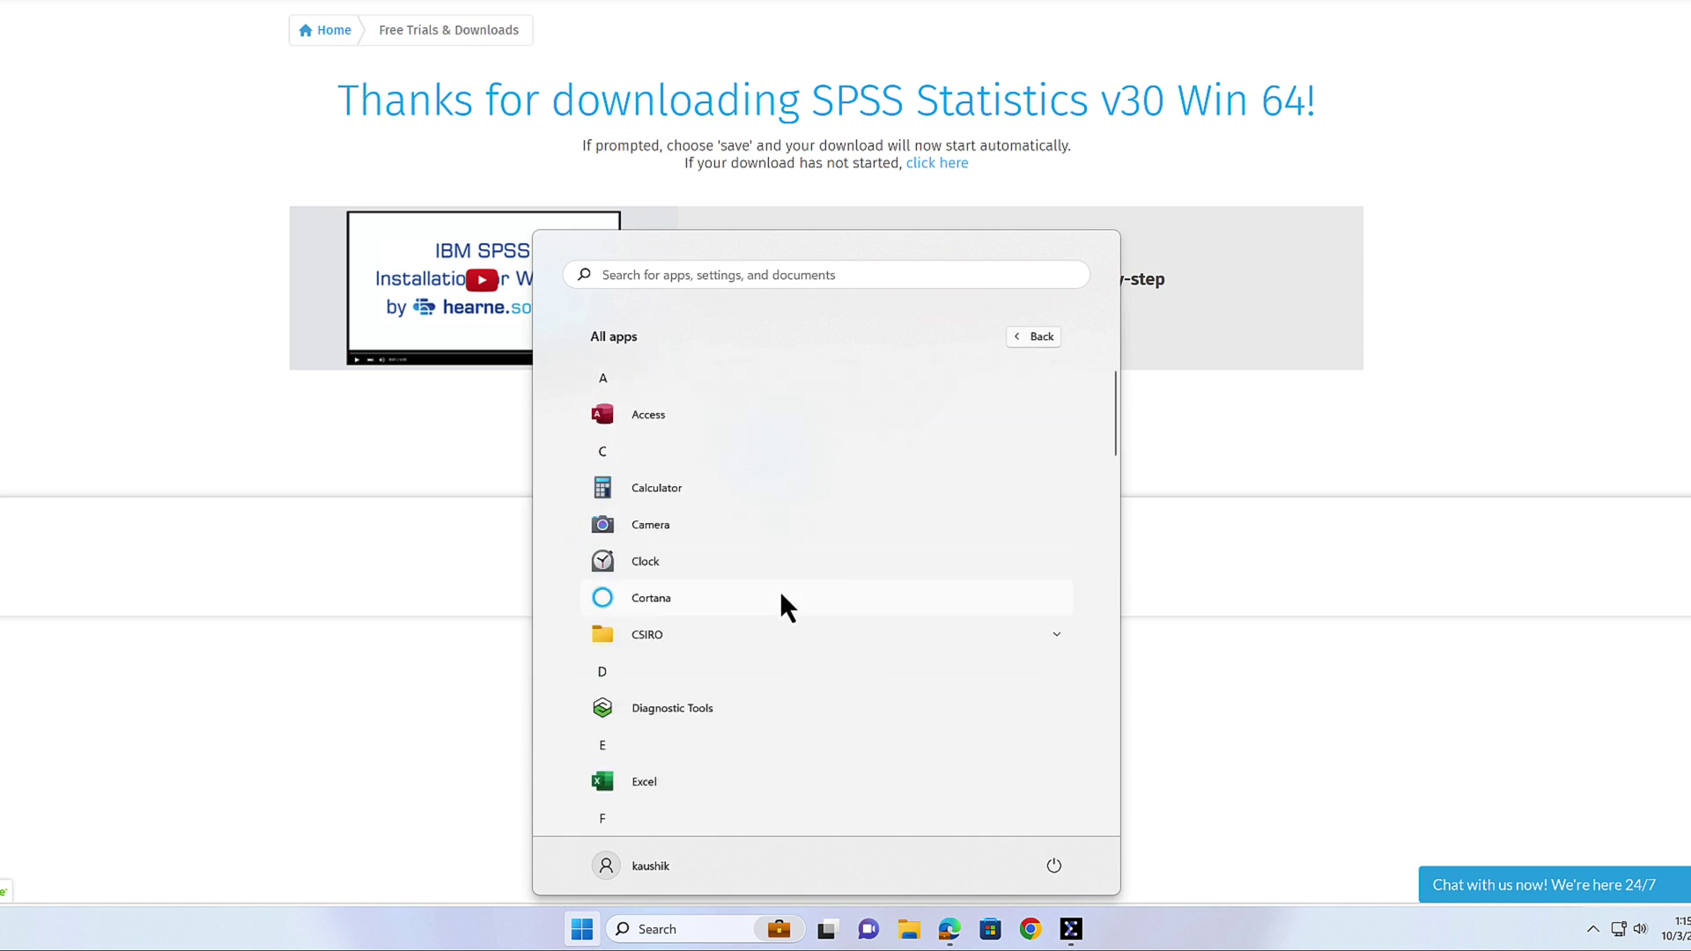
{"action": "scroll", "coordinate": [782, 597], "scroll_direction": "down", "scroll_amount": 5}
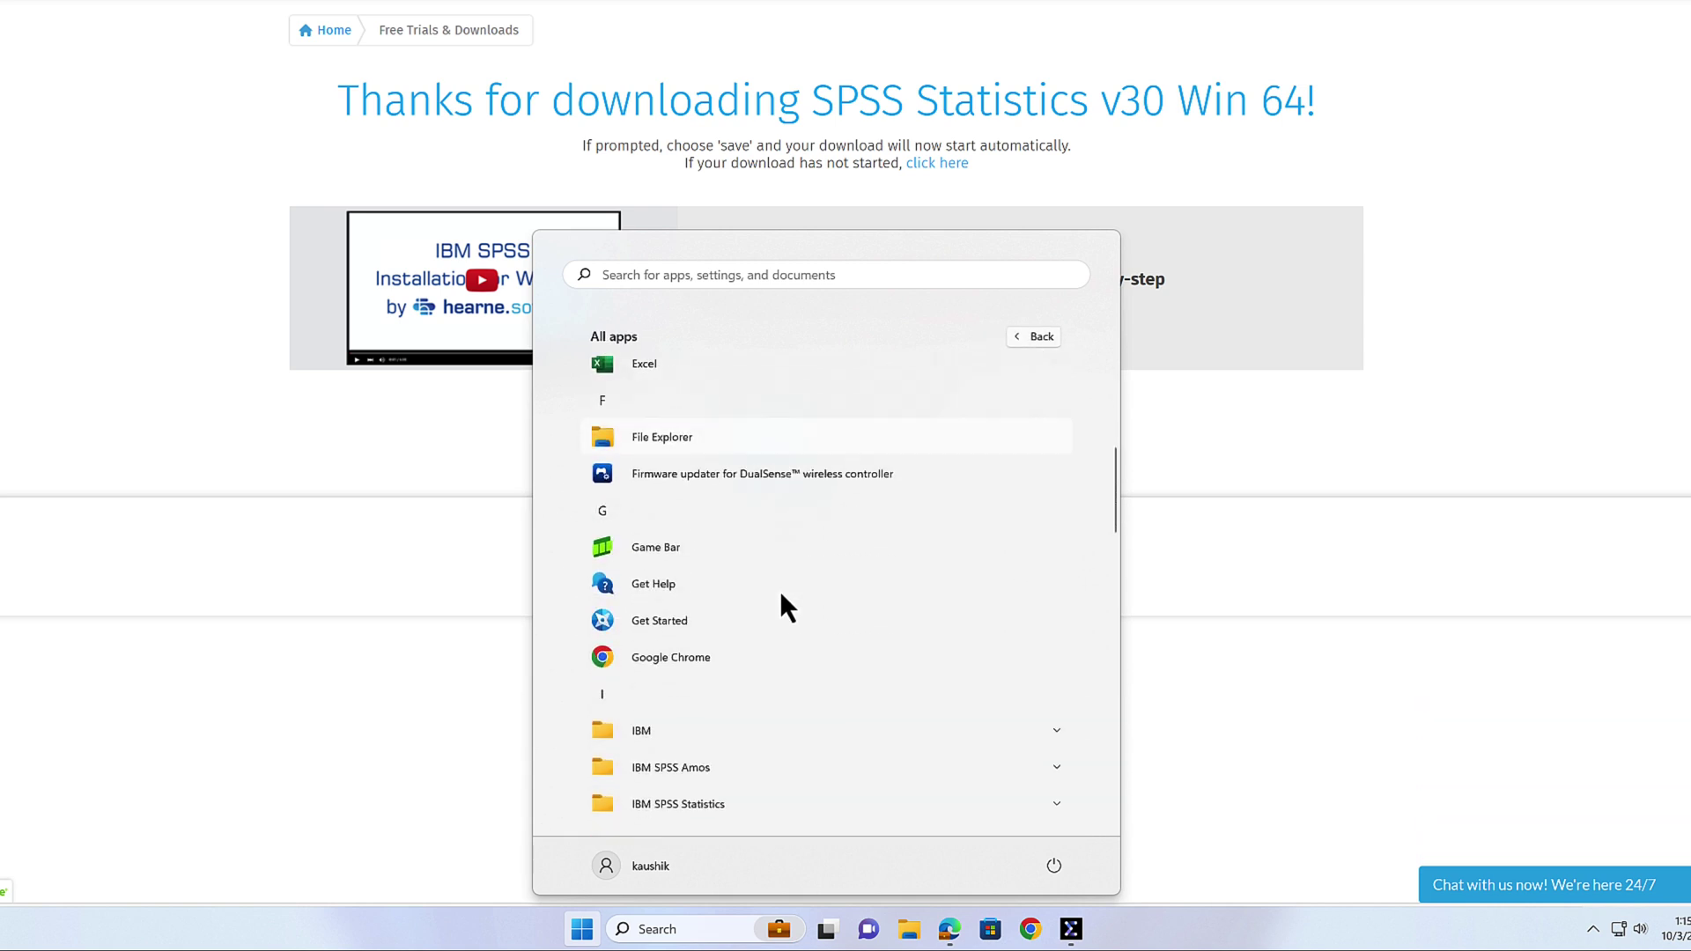
{"action": "scroll", "coordinate": [781, 596], "scroll_direction": "down", "scroll_amount": 4}
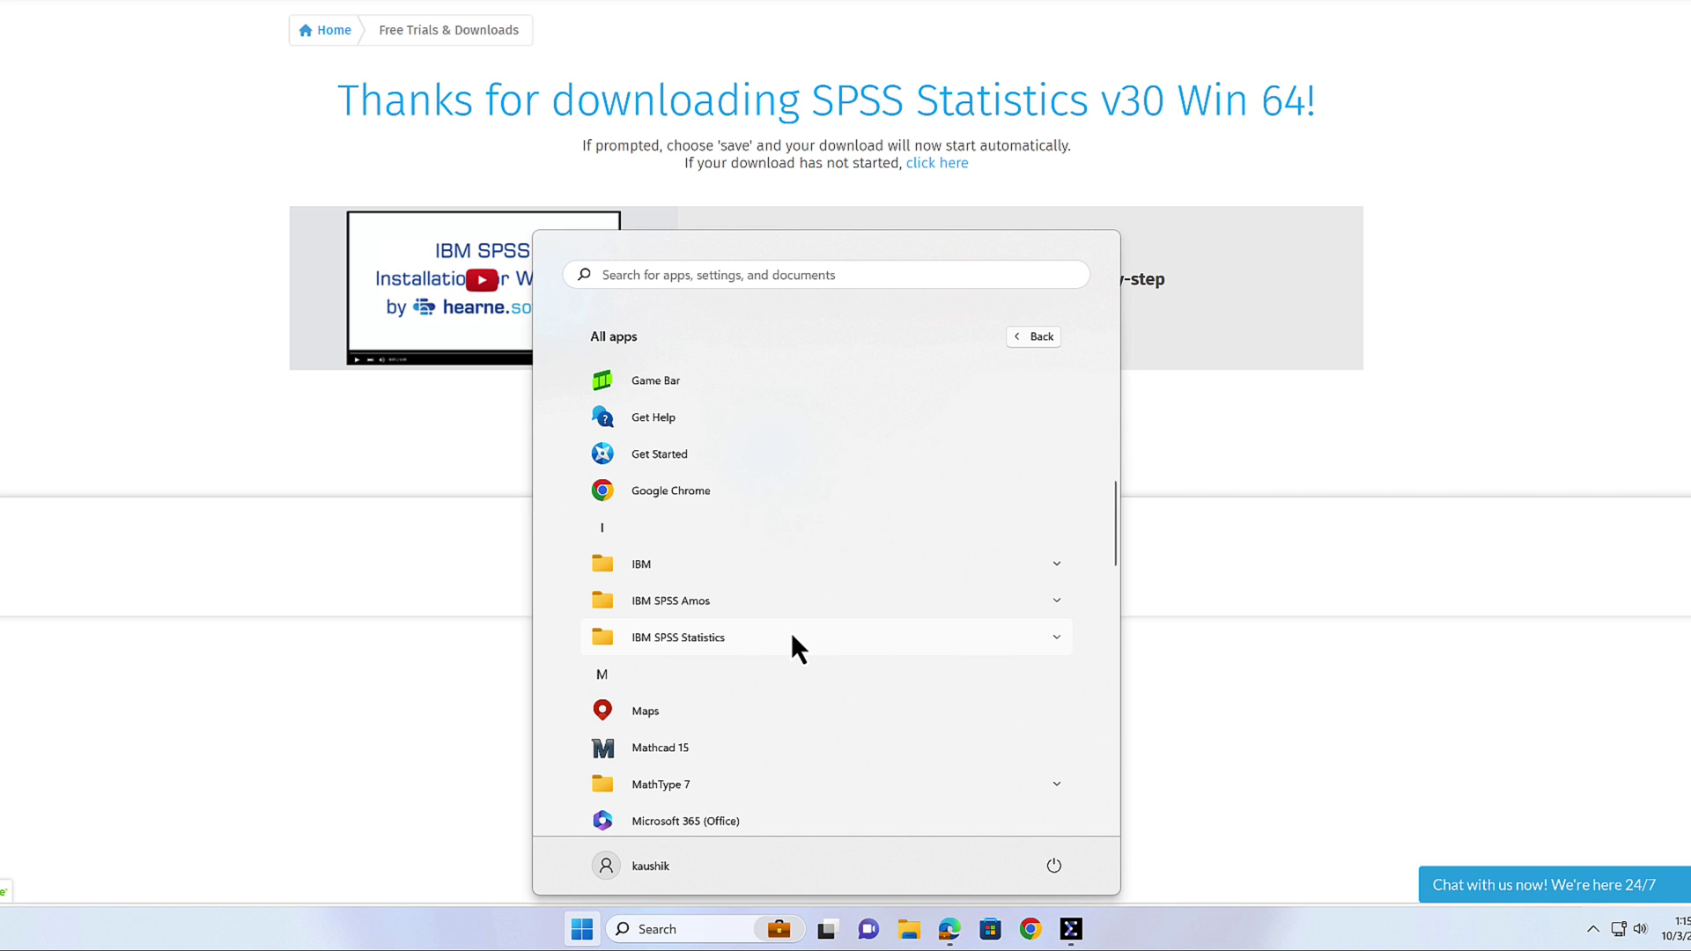
{"action": "left_click", "coordinate": [792, 636]}
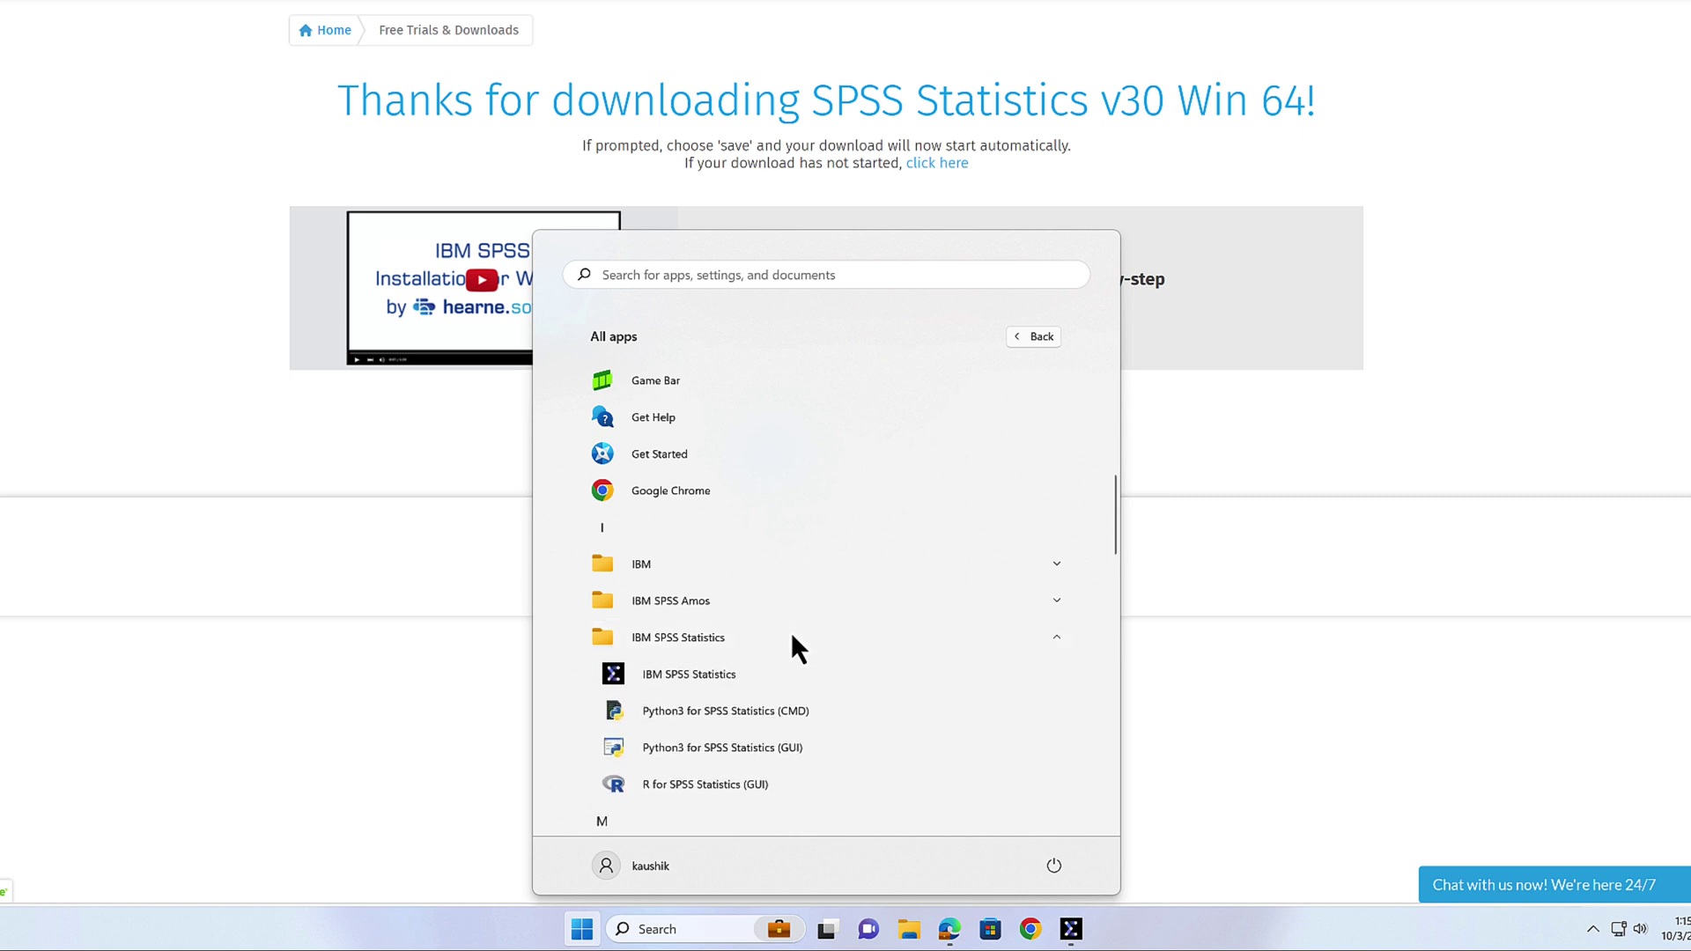
{"action": "scroll", "coordinate": [791, 635], "scroll_direction": "down", "scroll_amount": 1}
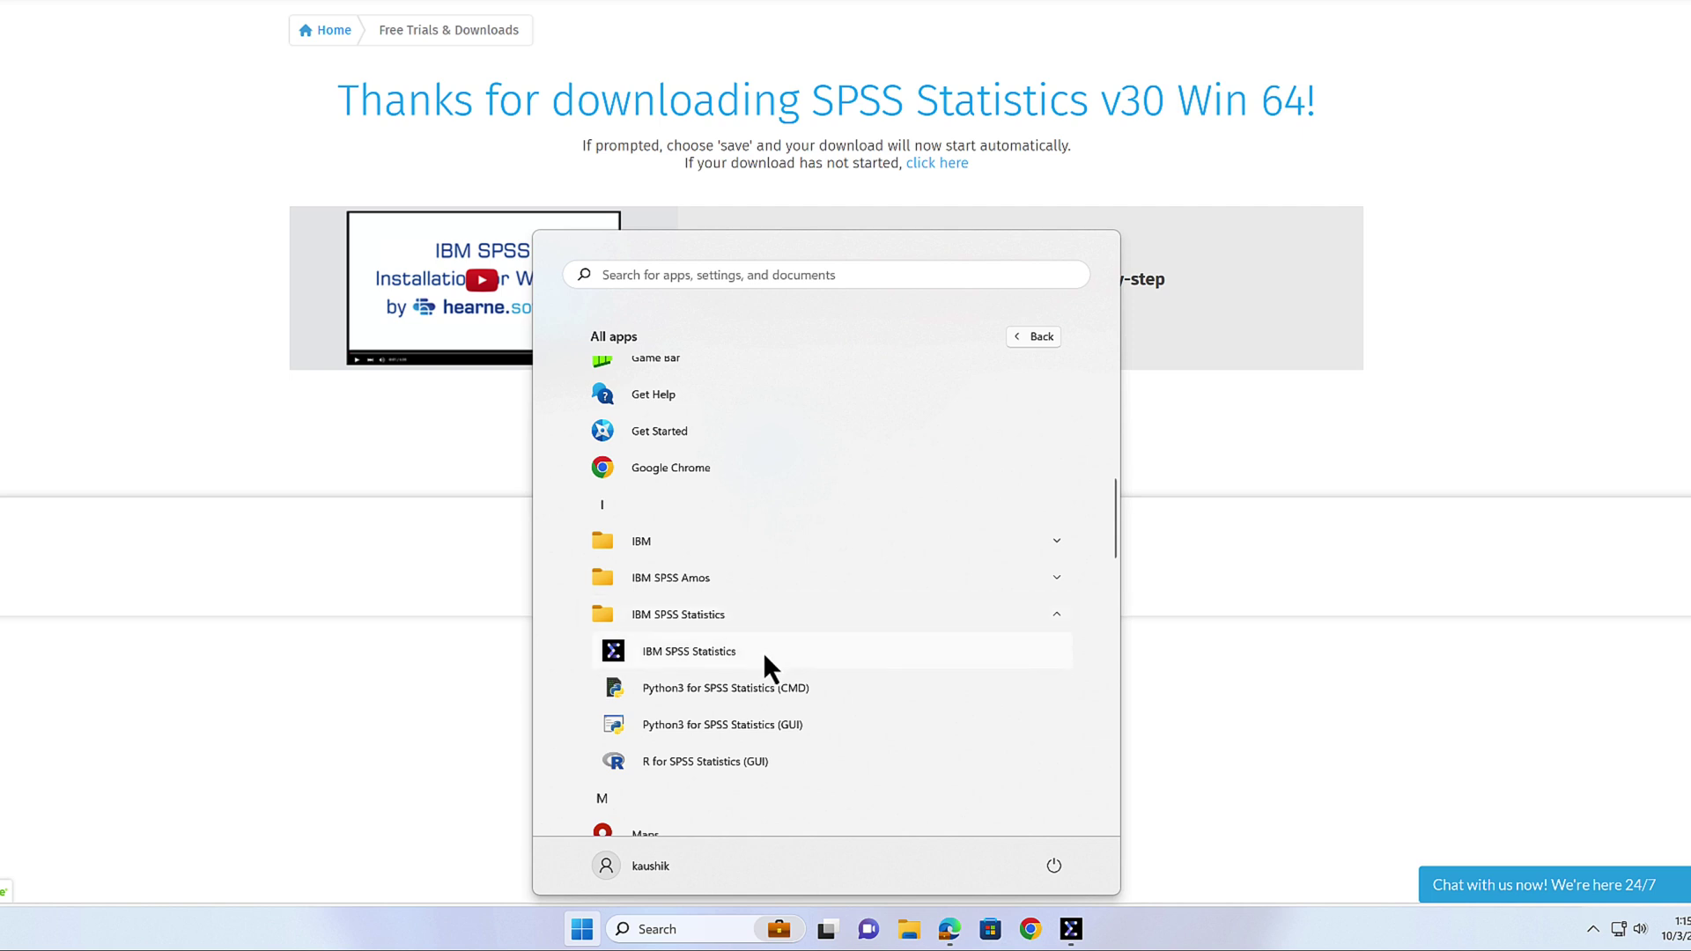
- Launch IBM SPSS Statistics, close the Welcome dialog to reach Untitled1, and pin it to the taskbar
{"action": "left_click", "coordinate": [762, 652]}
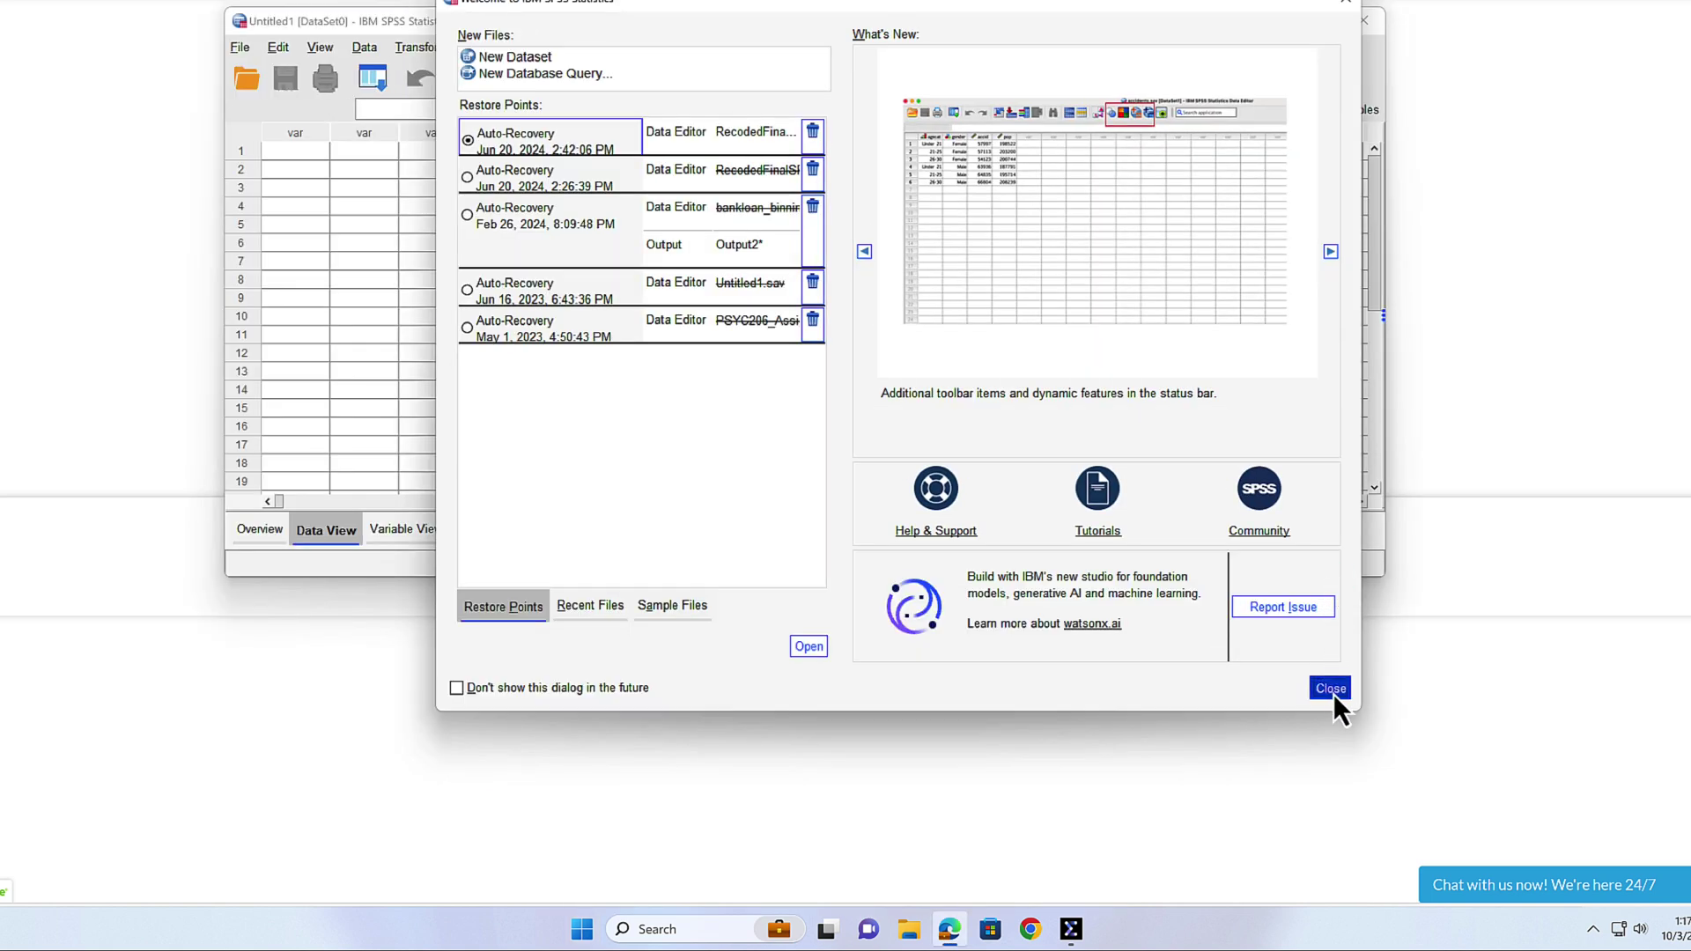
{"action": "left_click", "coordinate": [1334, 692]}
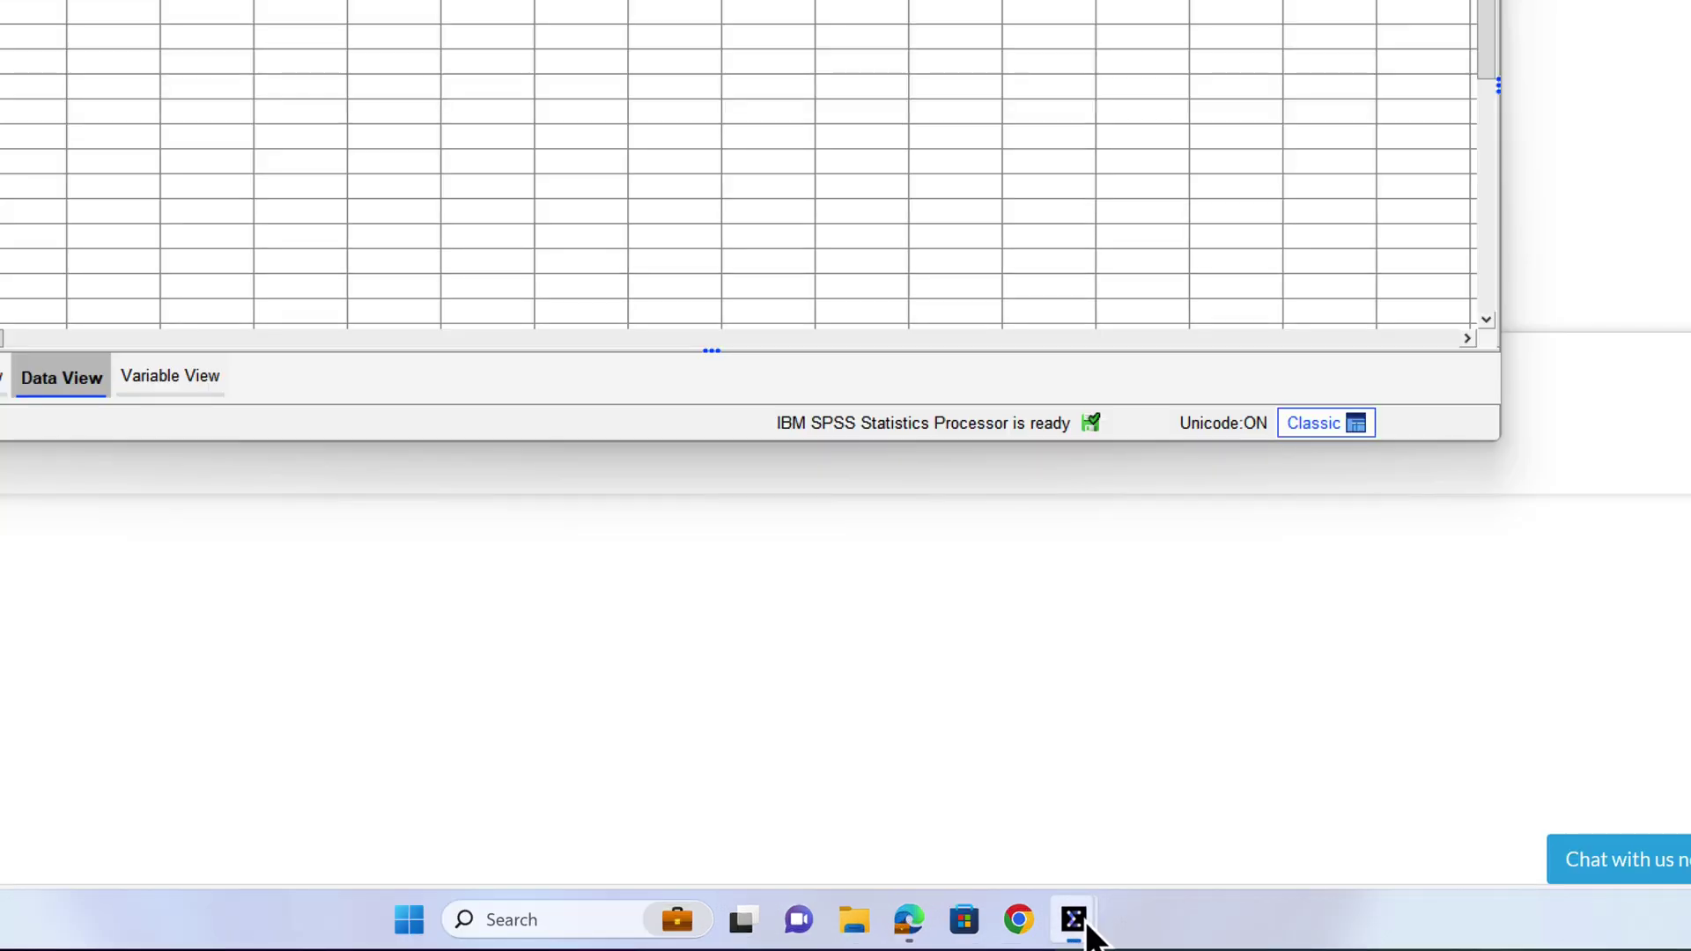
{"action": "right_click", "coordinate": [1071, 929]}
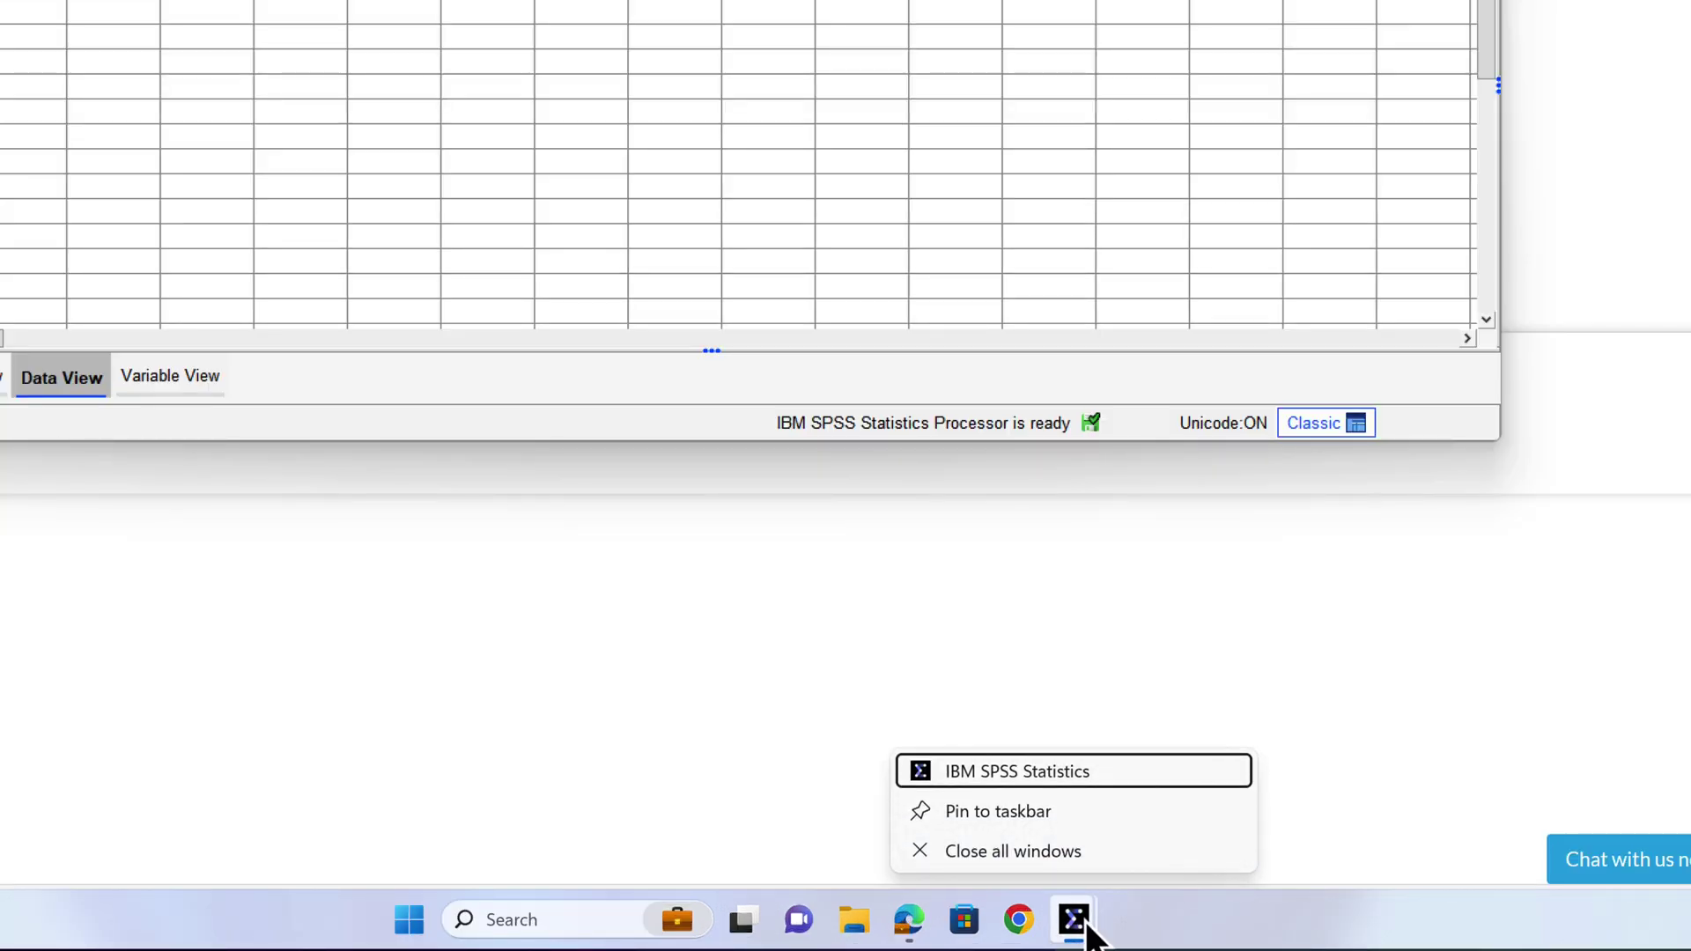
{"action": "left_click", "coordinate": [1073, 824]}
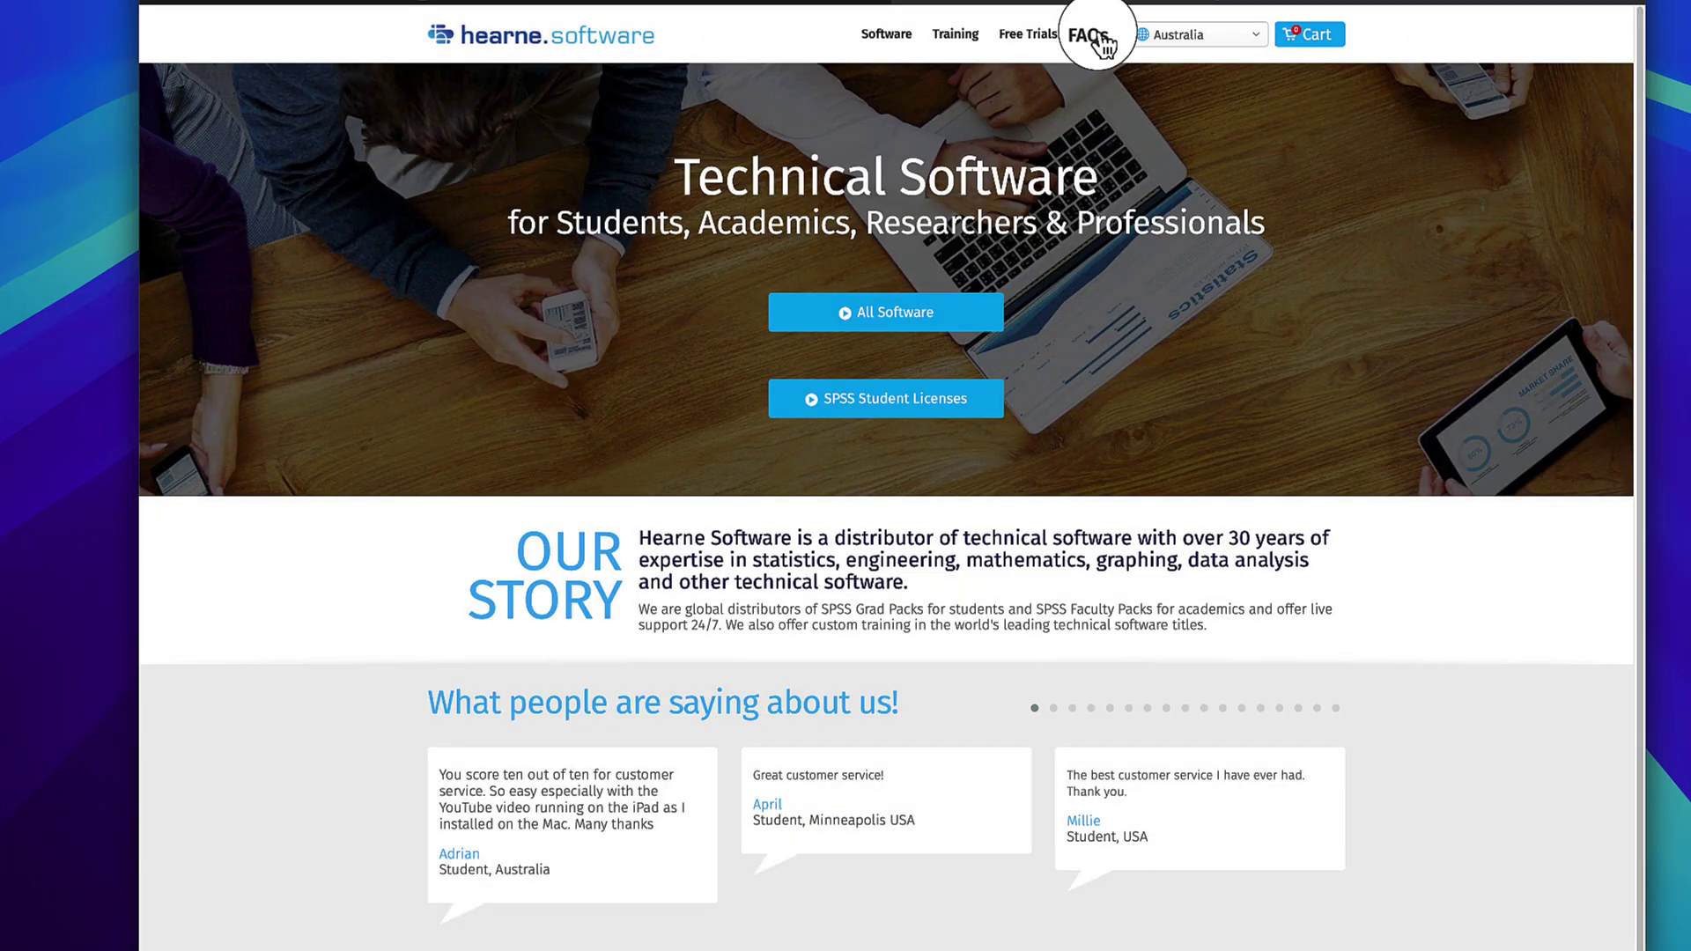
- Open the 'SPSS Grad Packs for Students by IBM' FAQs page and its live chat form
{"action": "left_click", "coordinate": [1097, 35]}
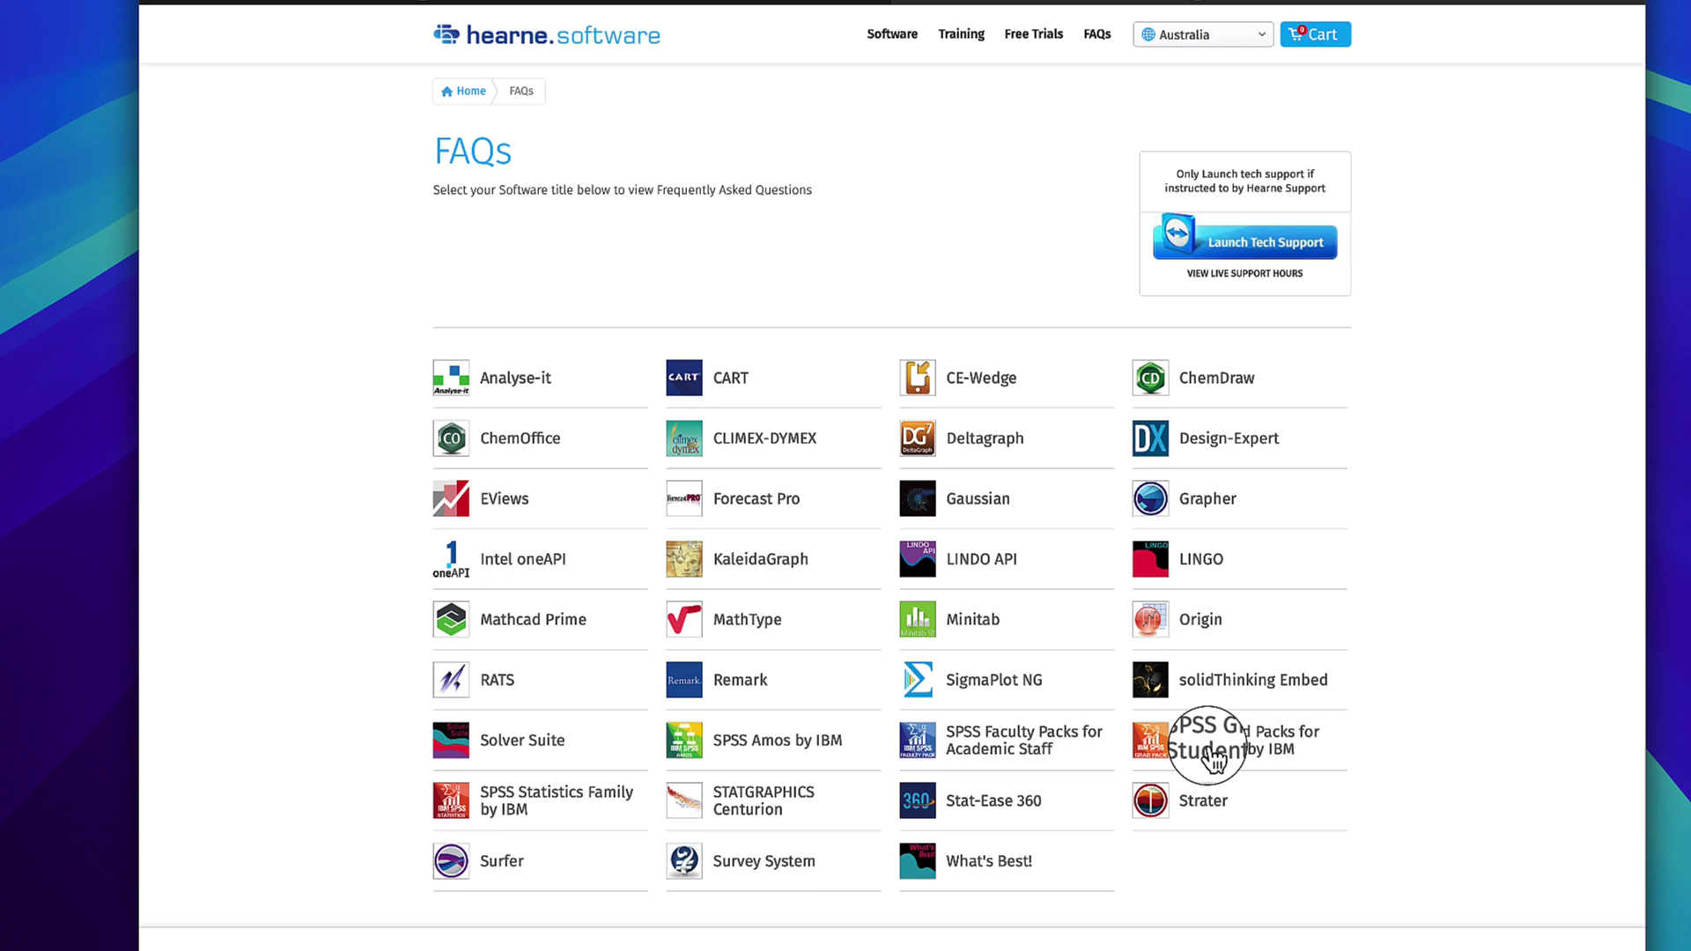
{"action": "left_click", "coordinate": [1208, 748]}
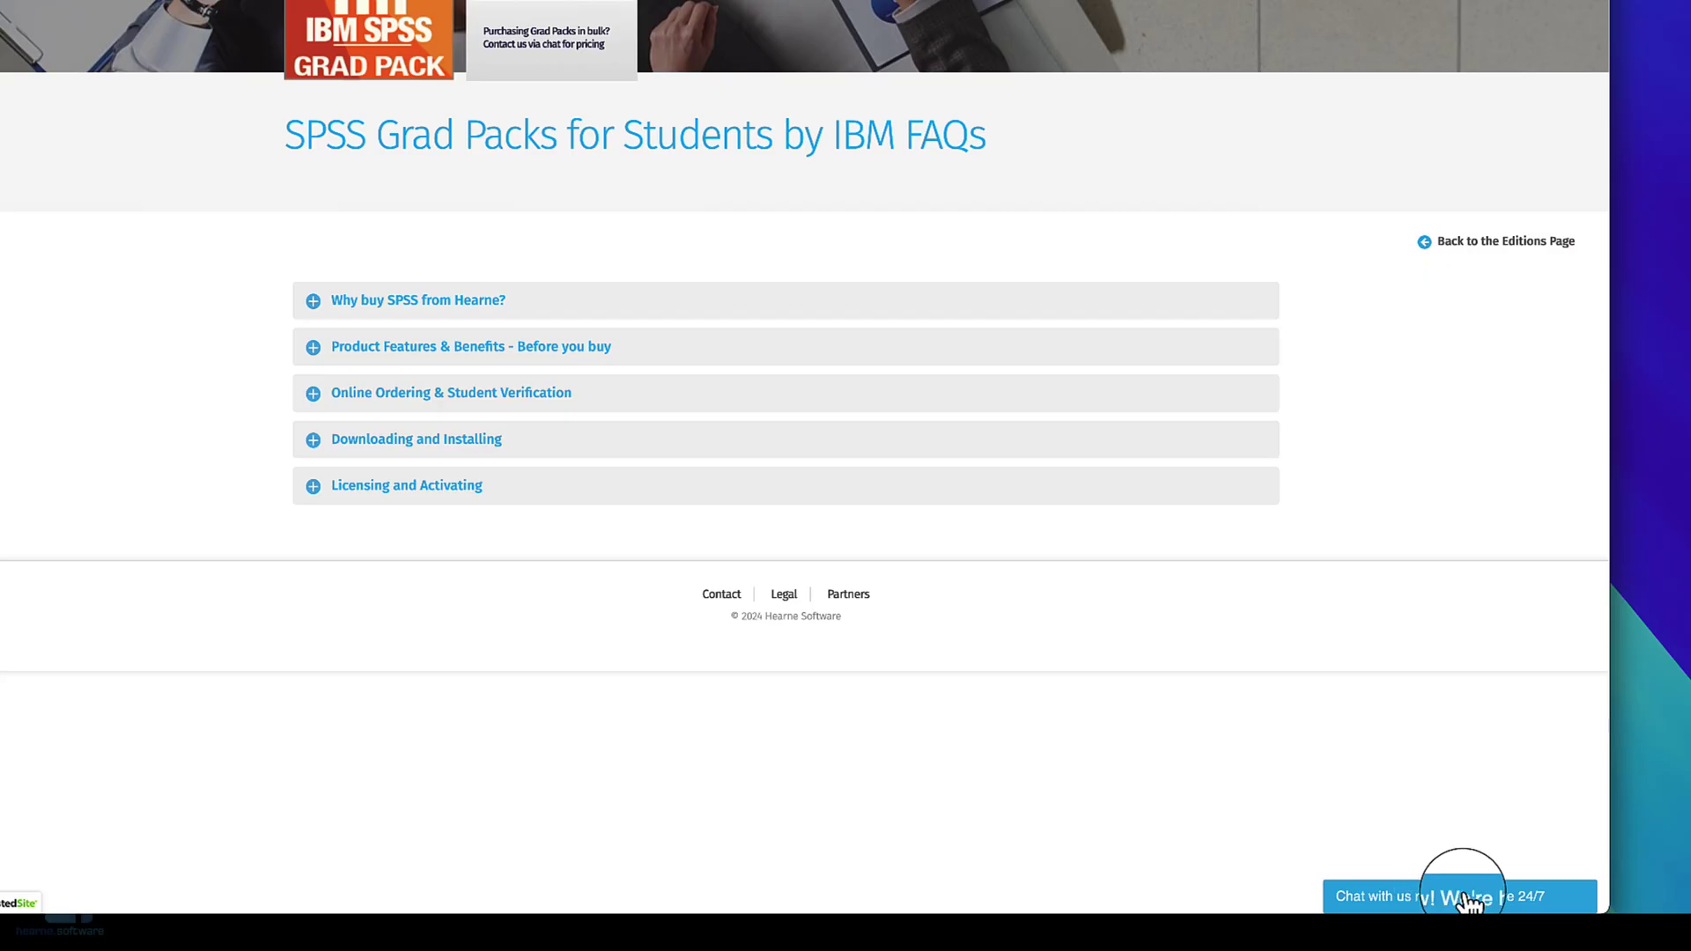
{"action": "left_click", "coordinate": [1457, 892]}
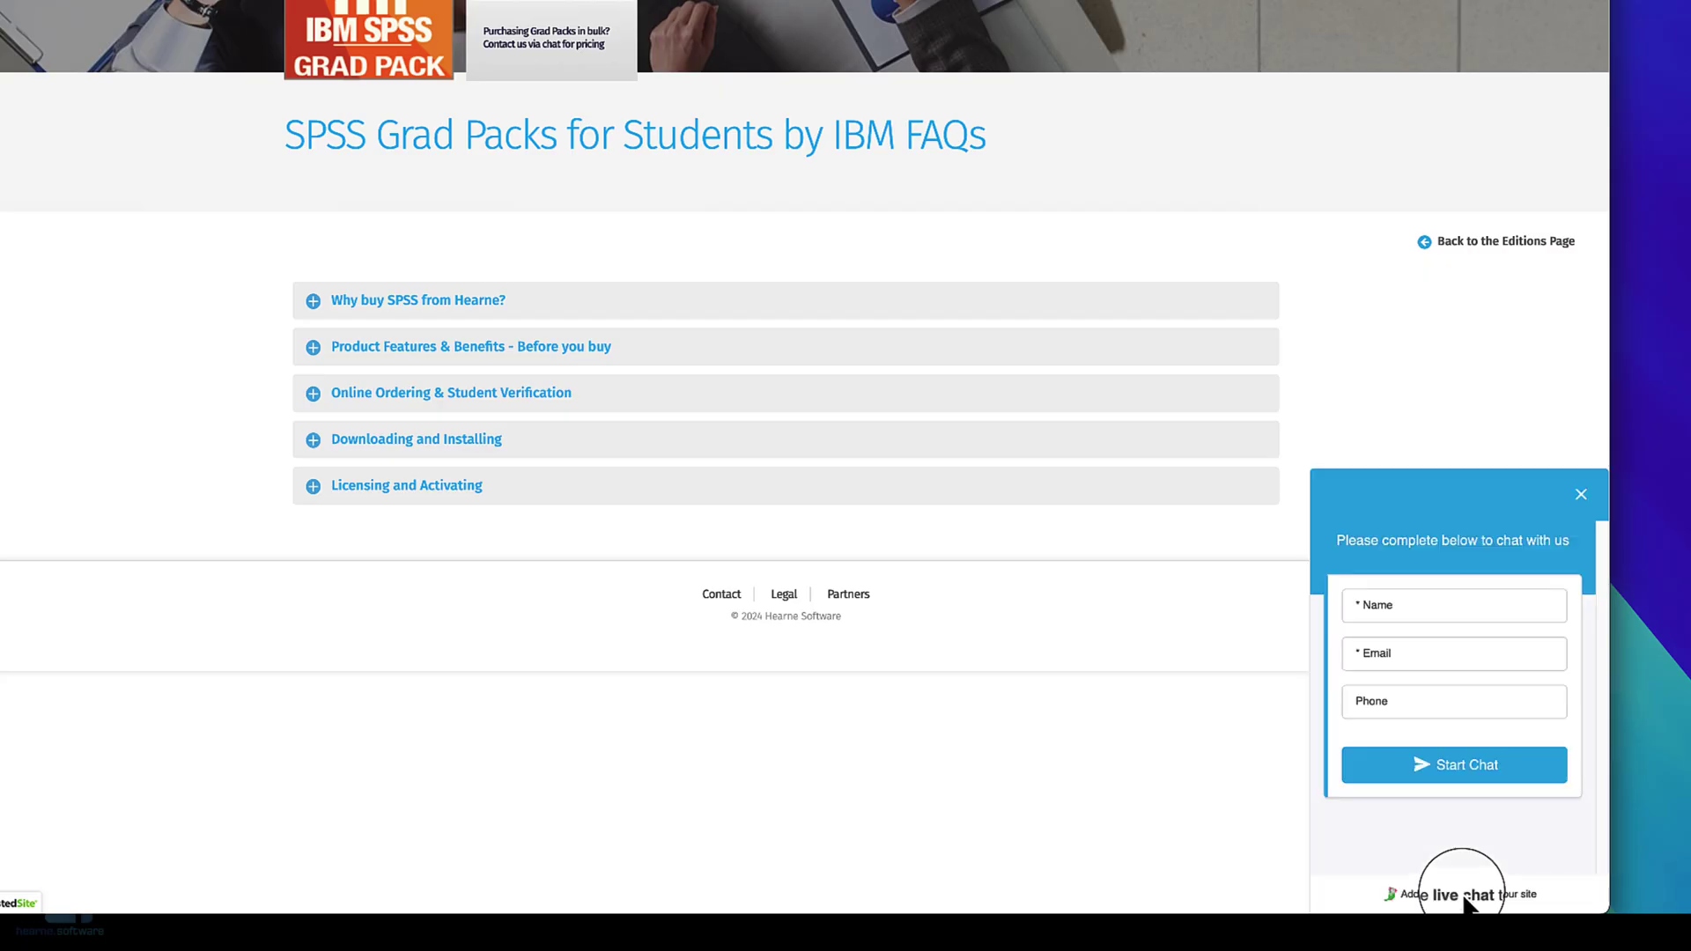